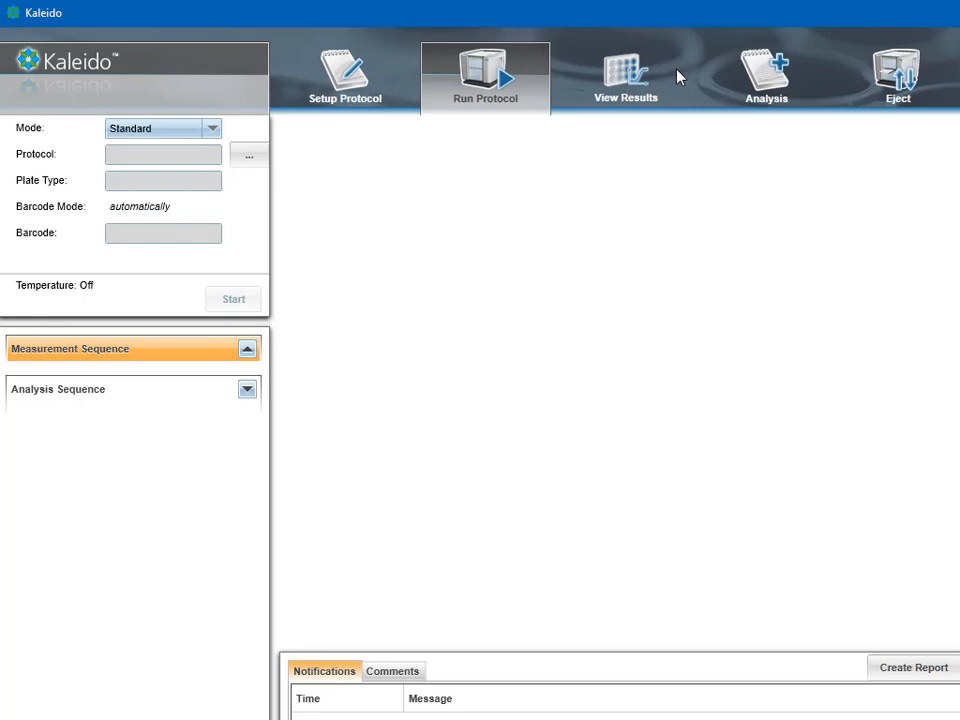
Load the 96 Well General protocol and start its measurement run
left_click(255, 159)
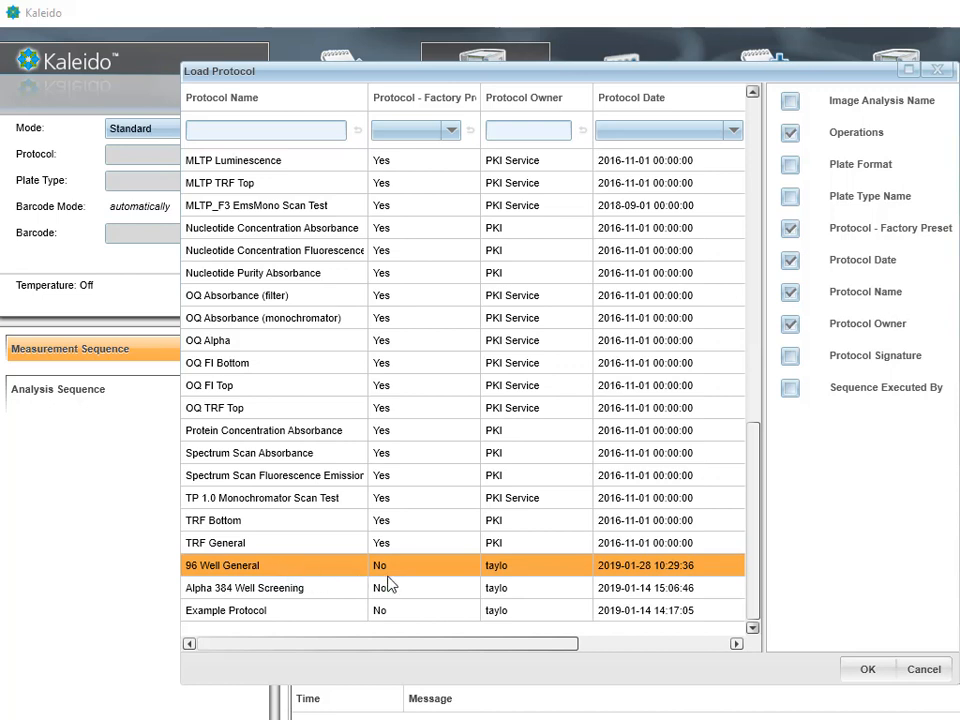
left_click(867, 669)
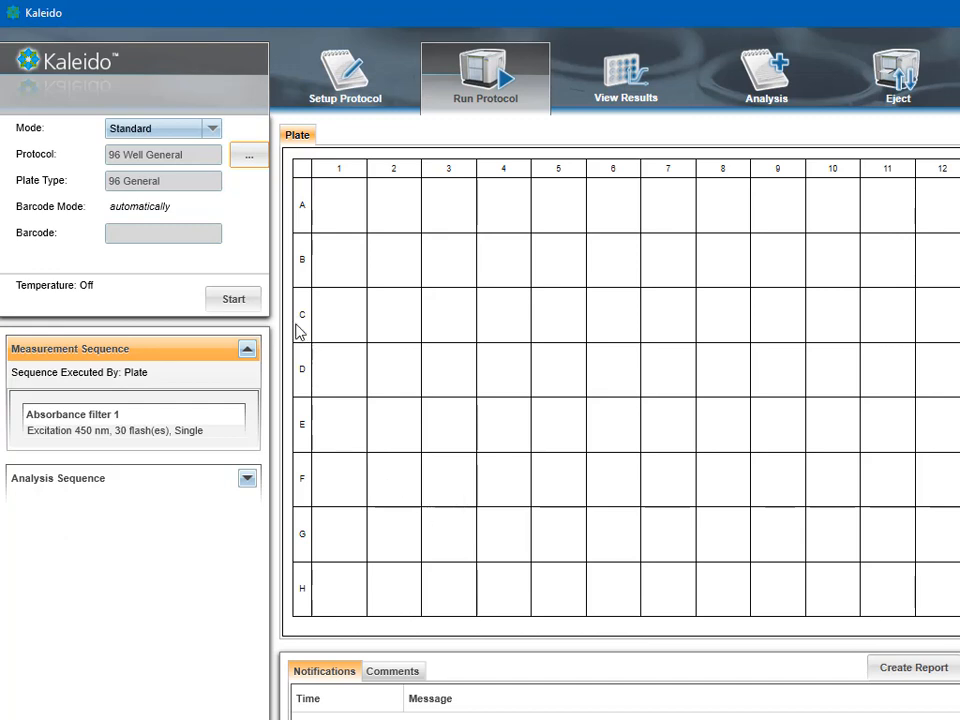
left_click(233, 299)
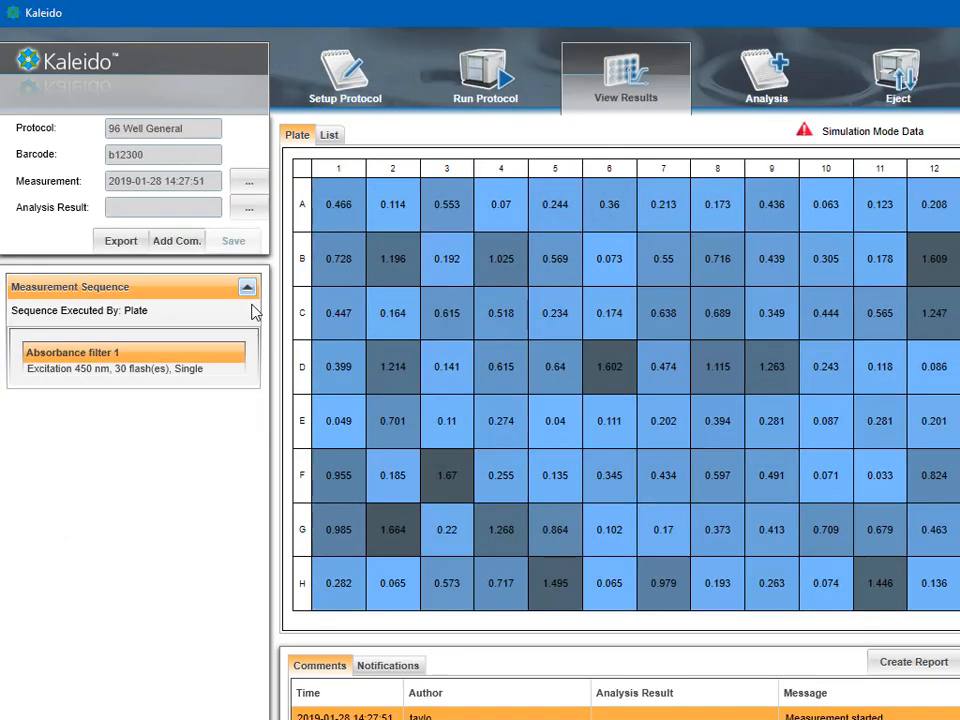
Export the measurement results in XML format under the file name 012819-1
left_click(127, 242)
left_click(328, 203)
type("-1")
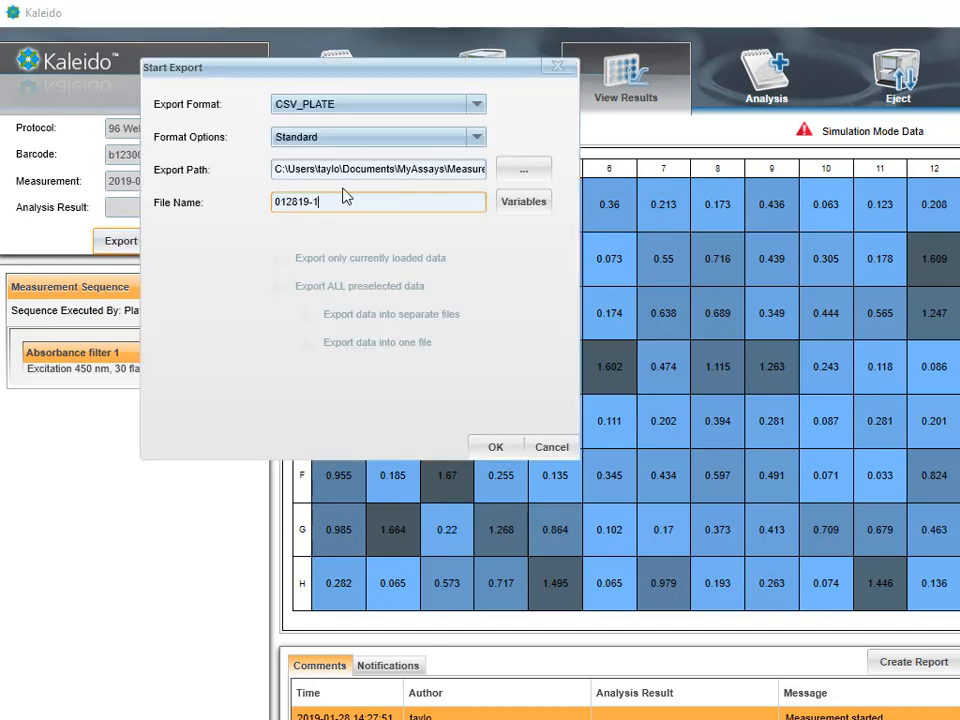
left_click(454, 108)
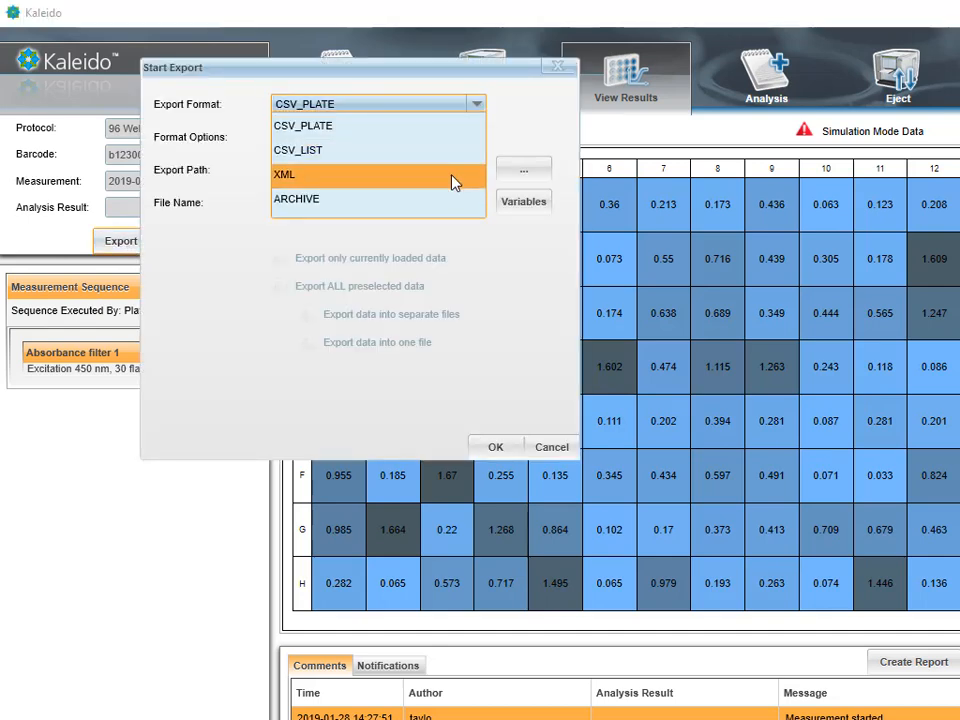
left_click(452, 178)
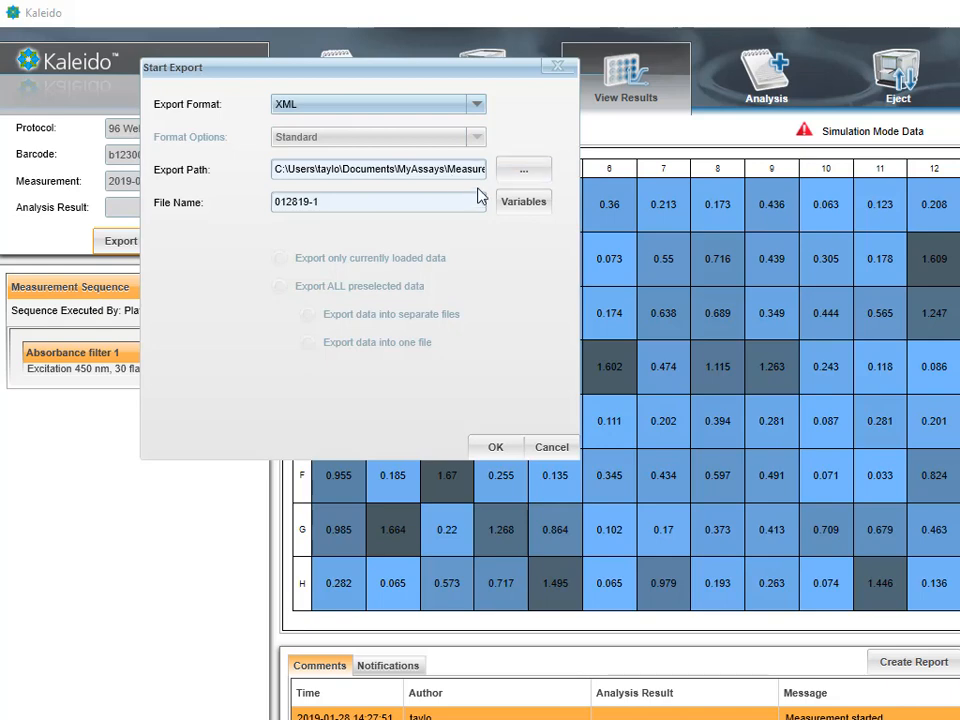
left_click(500, 452)
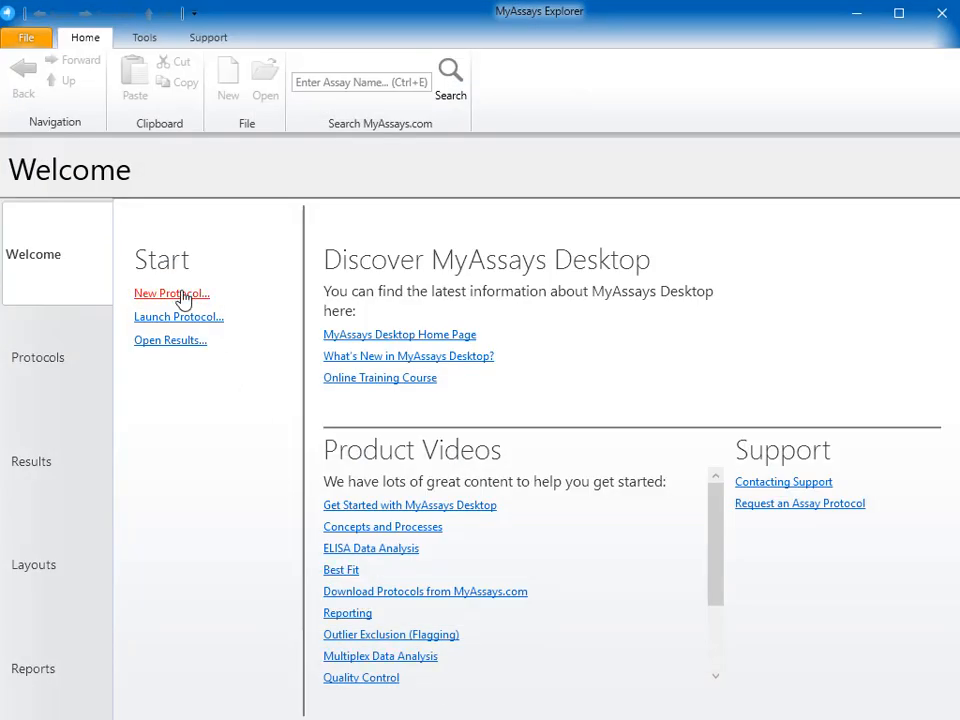
In MyAssays Explorer, start a new protocol that automatically imports its measurement data from the single file 012819-1.xml
left_click(182, 296)
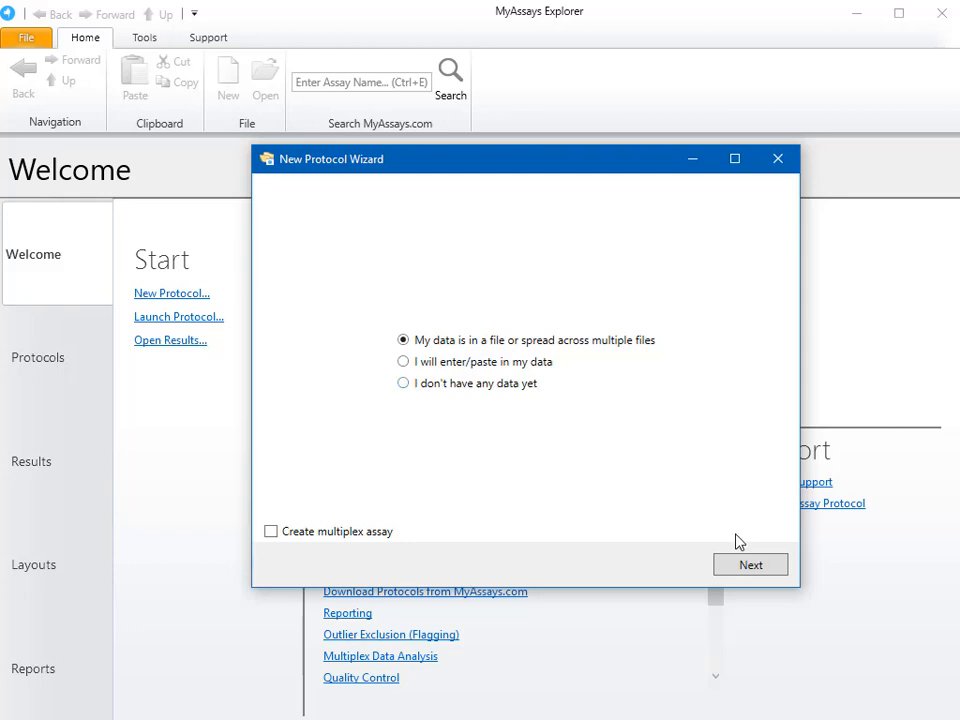
left_click(751, 565)
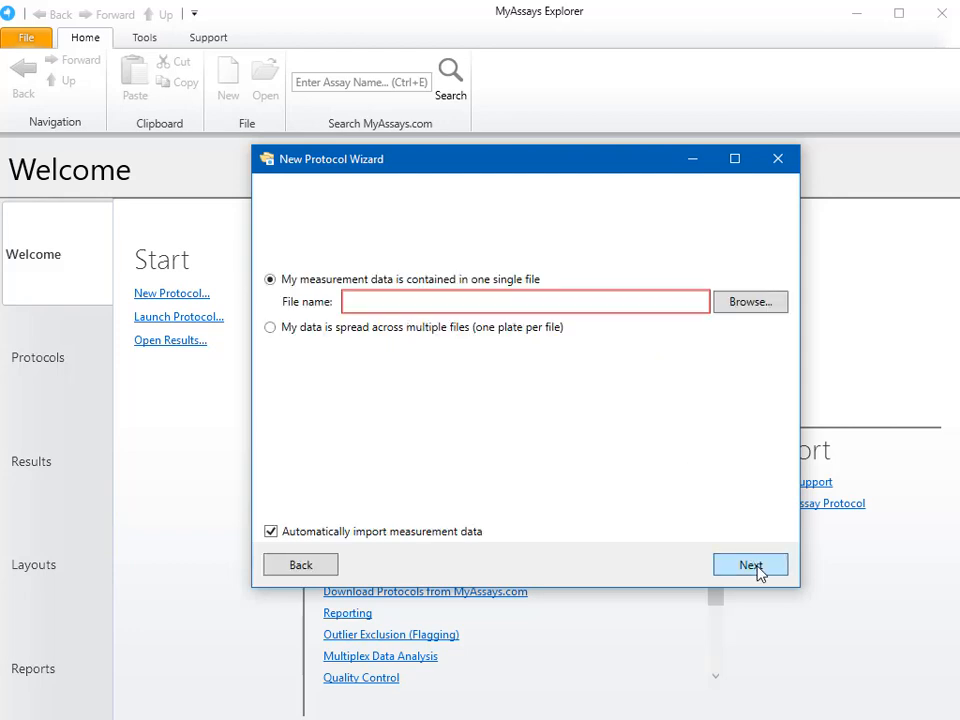
left_click(751, 304)
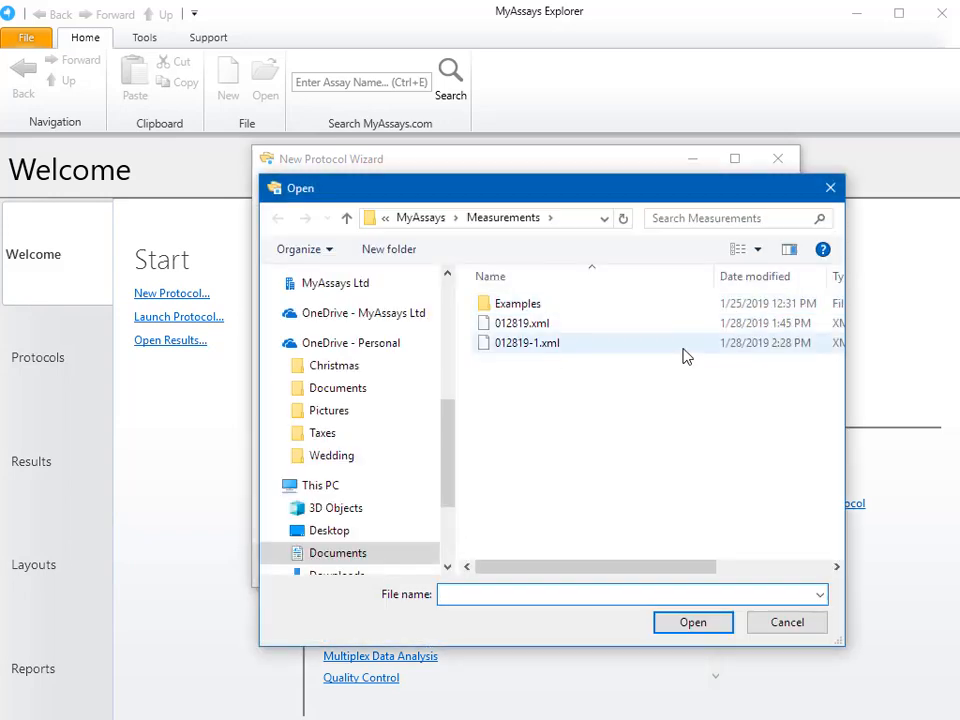
left_click(686, 344)
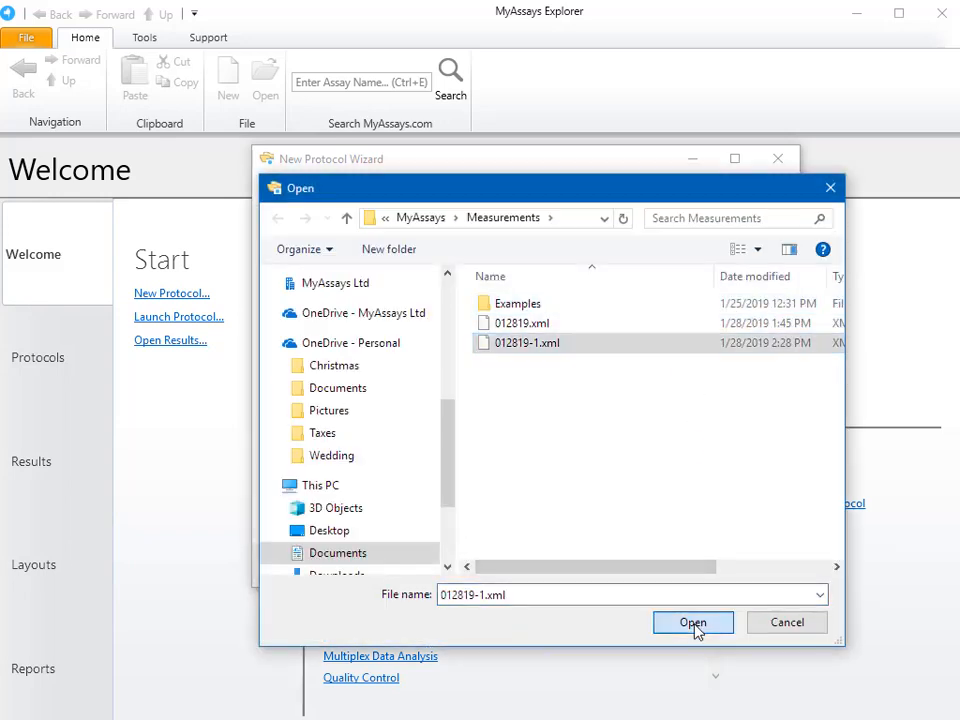
left_click(697, 625)
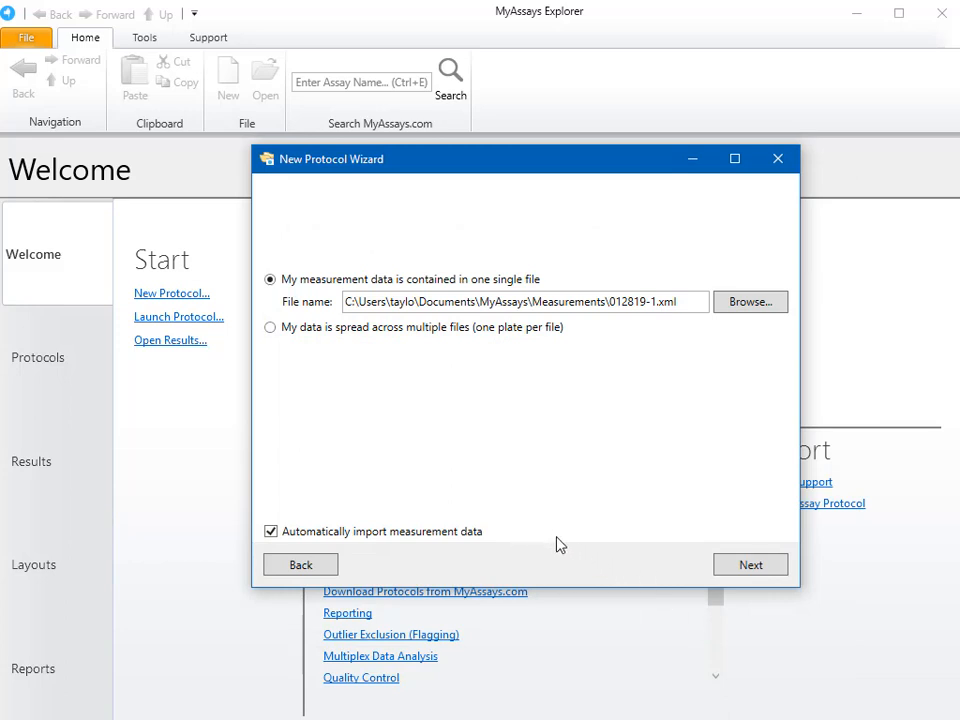
left_click(740, 568)
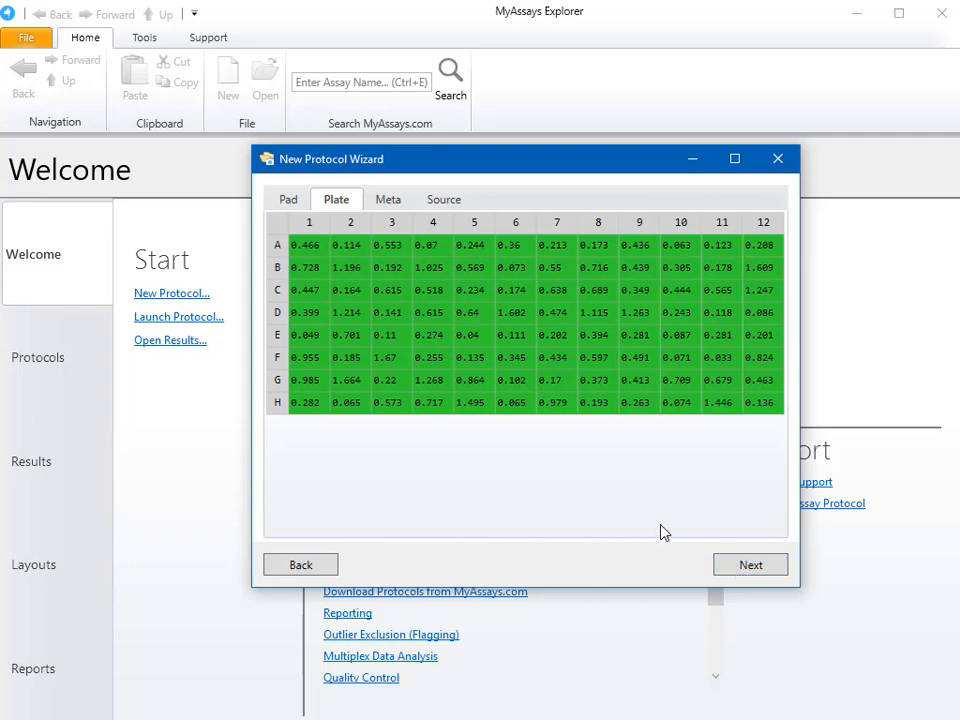
Review the imported measurements as plain text, metadata, source XML and plate grid, and continue to the sample type selection
left_click(292, 201)
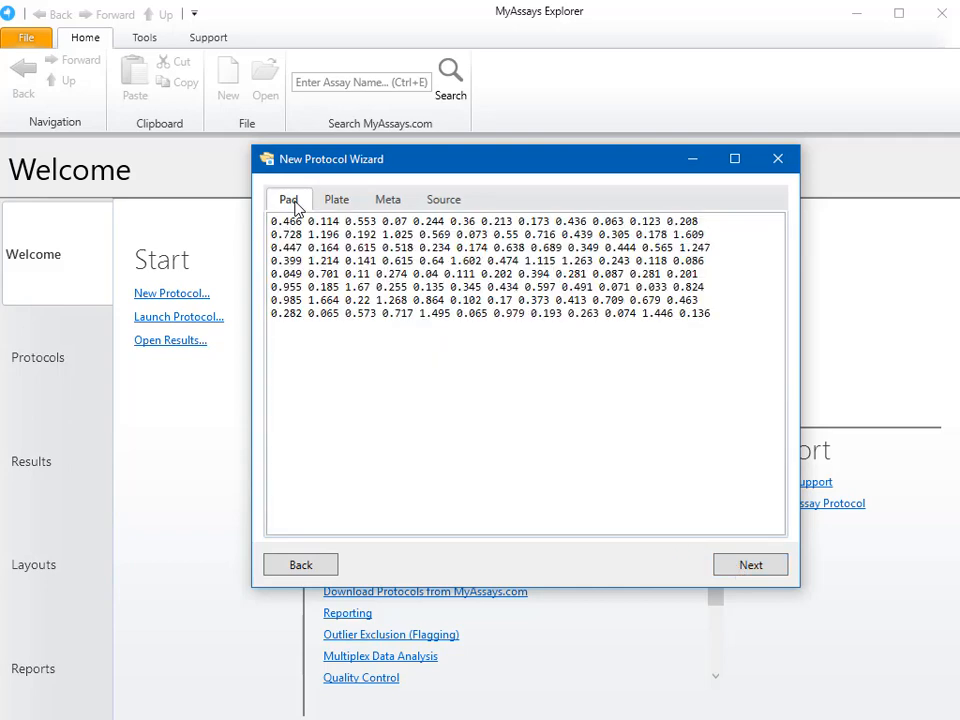
left_click(388, 203)
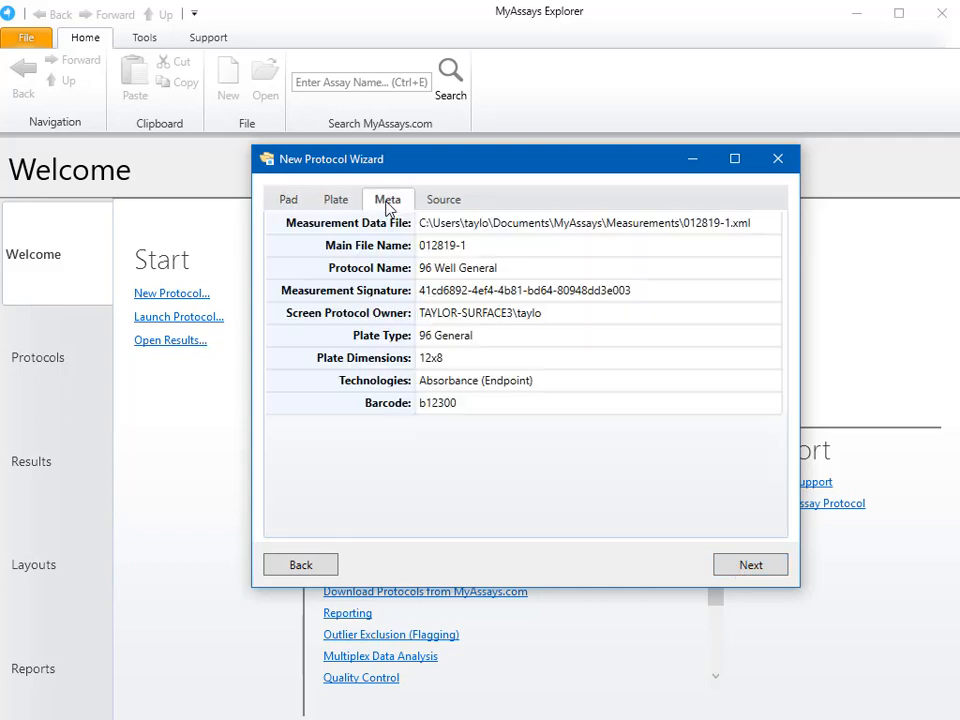
left_click(438, 205)
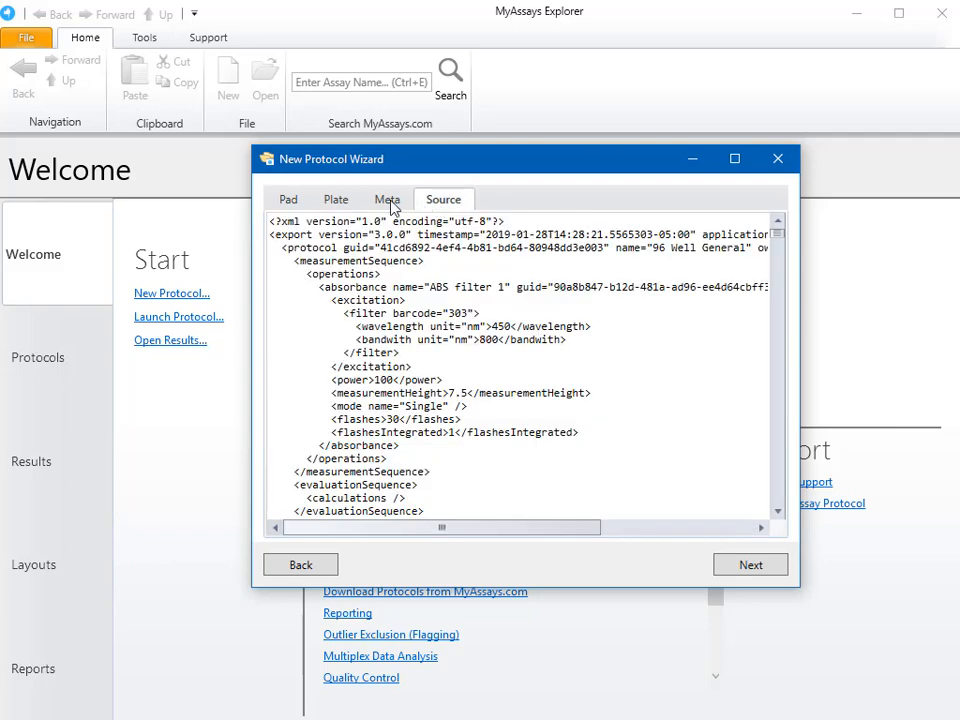
left_click(337, 201)
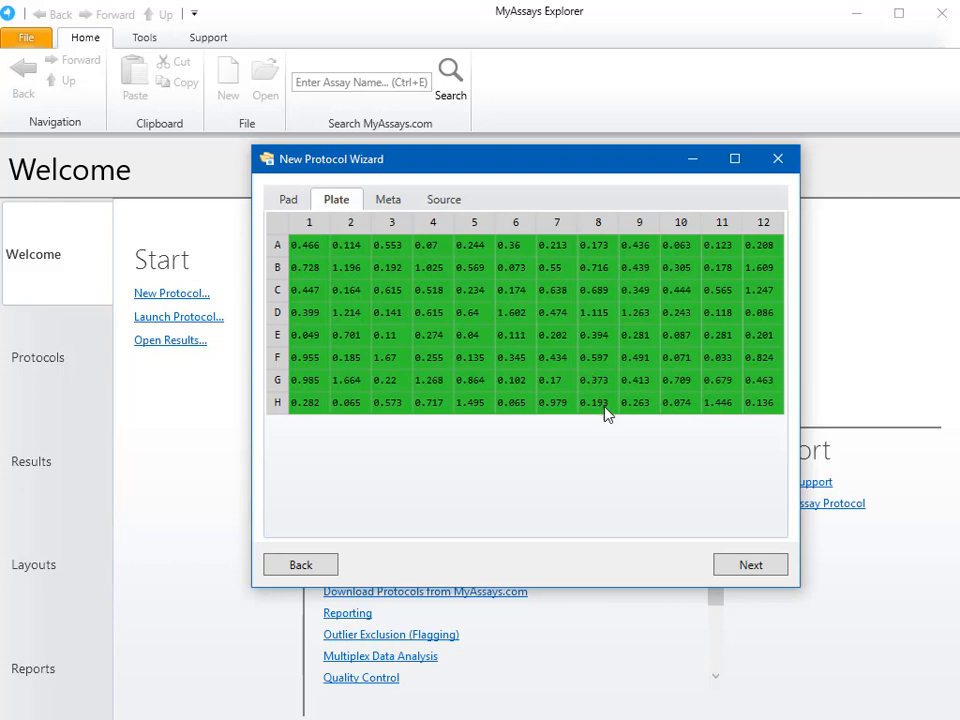
left_click(745, 567)
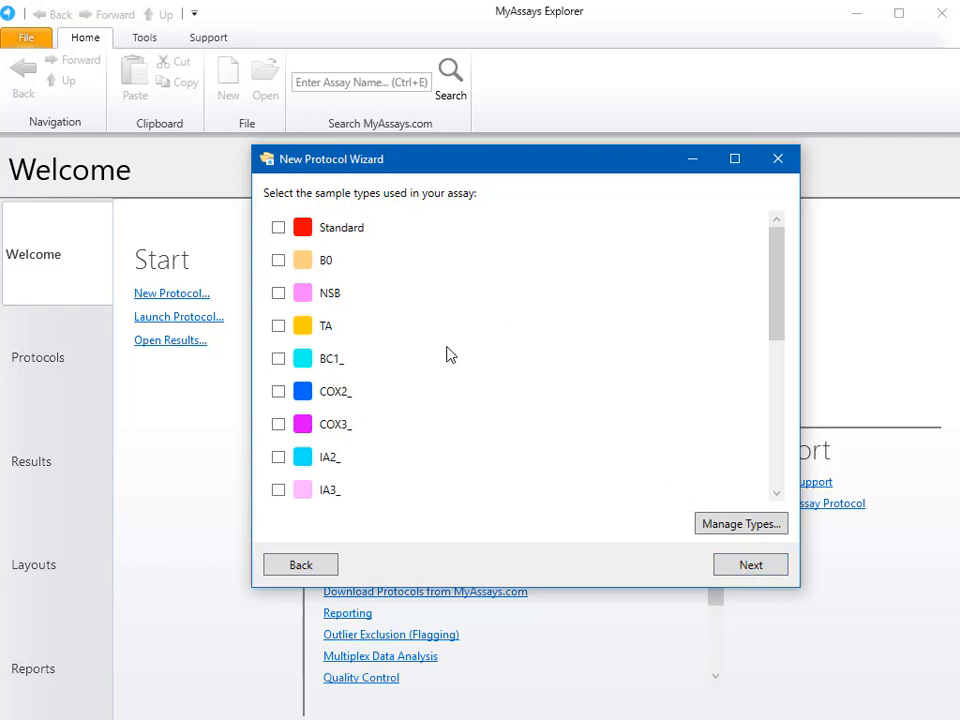
left_click(727, 532)
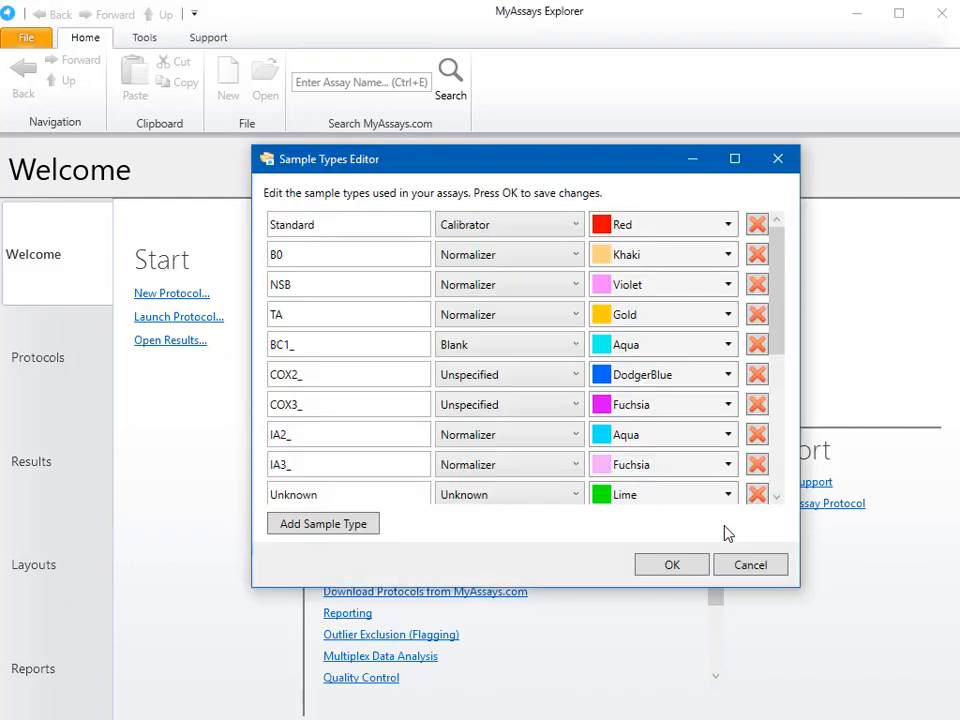
left_click(358, 535)
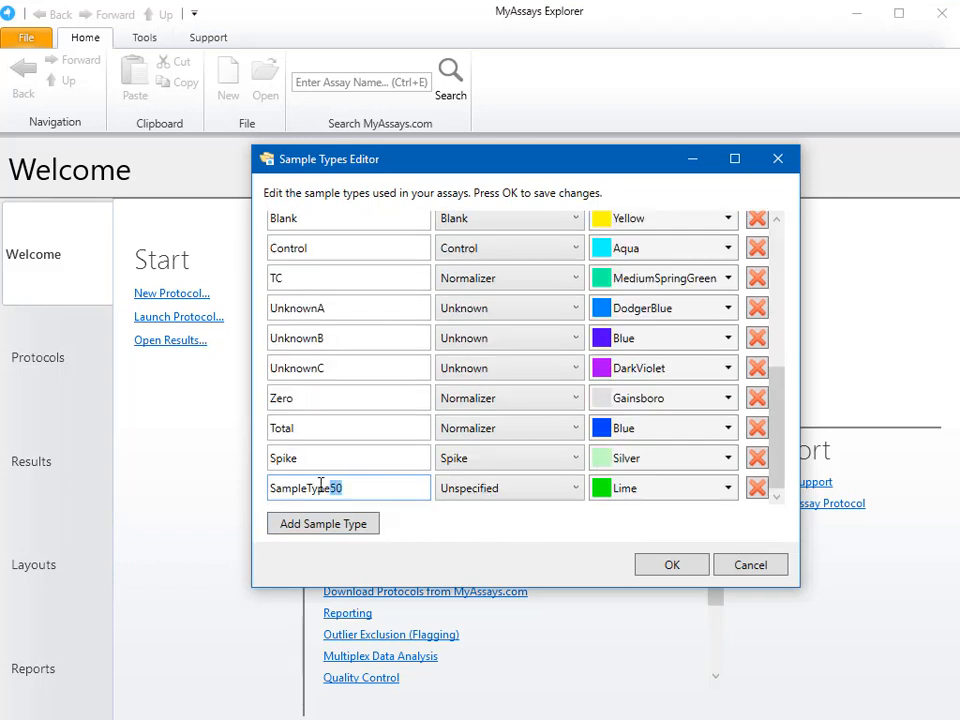
left_click(534, 495)
left_click(535, 496)
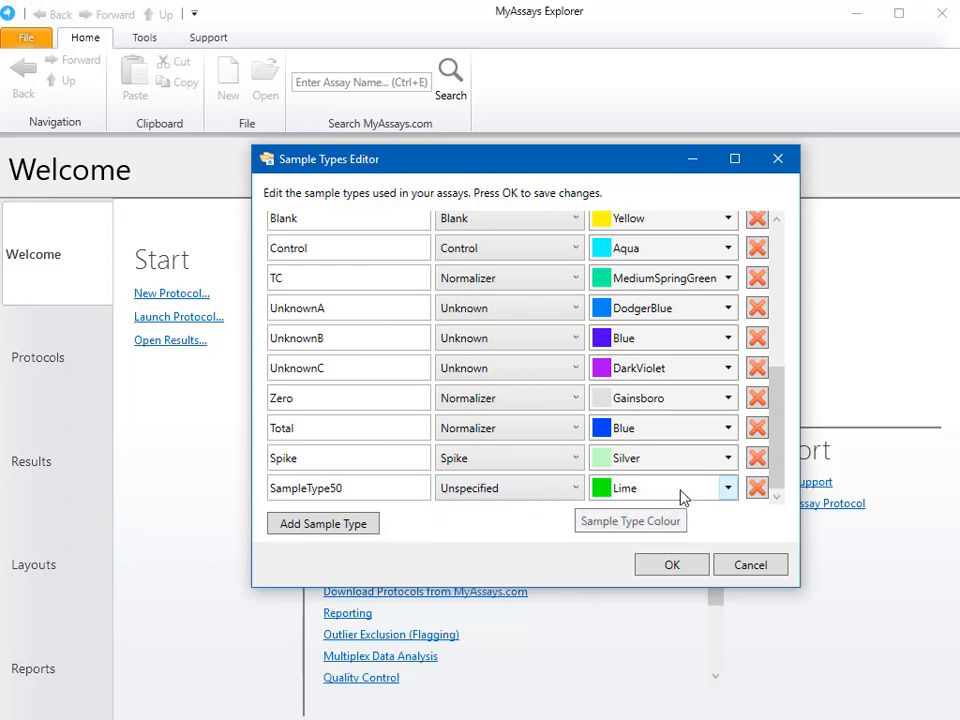
left_click(718, 496)
left_click(716, 494)
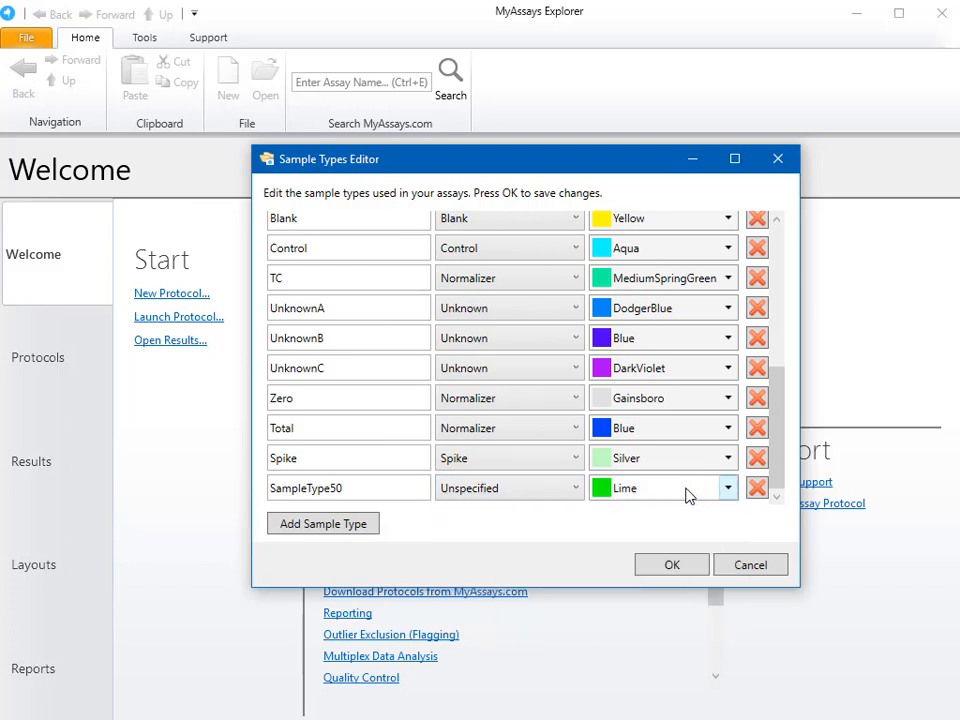
left_click(565, 500)
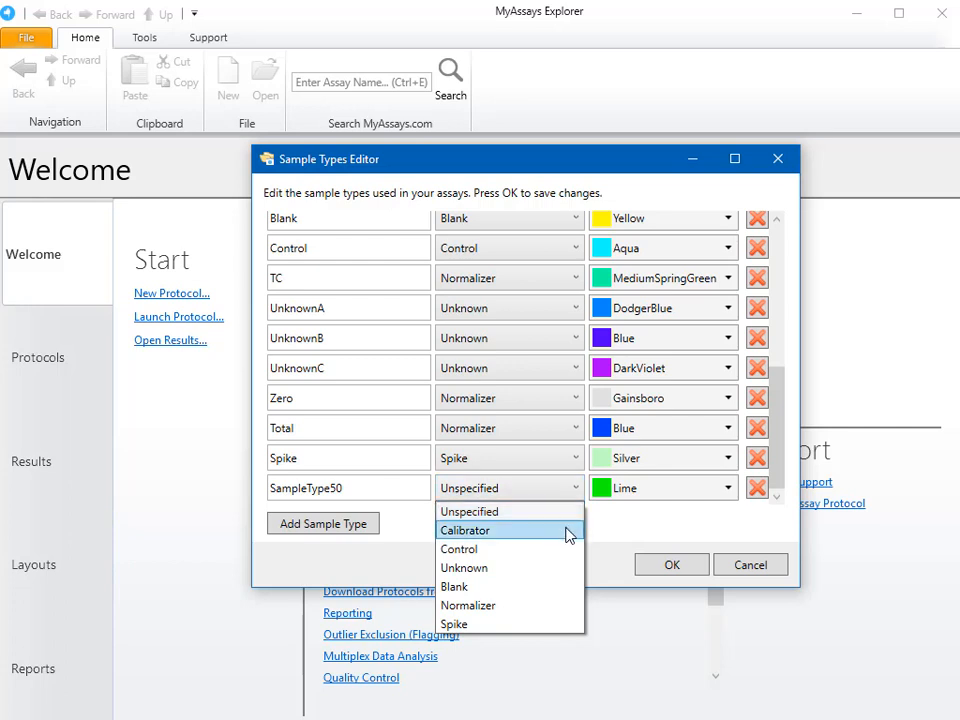
left_click(648, 534)
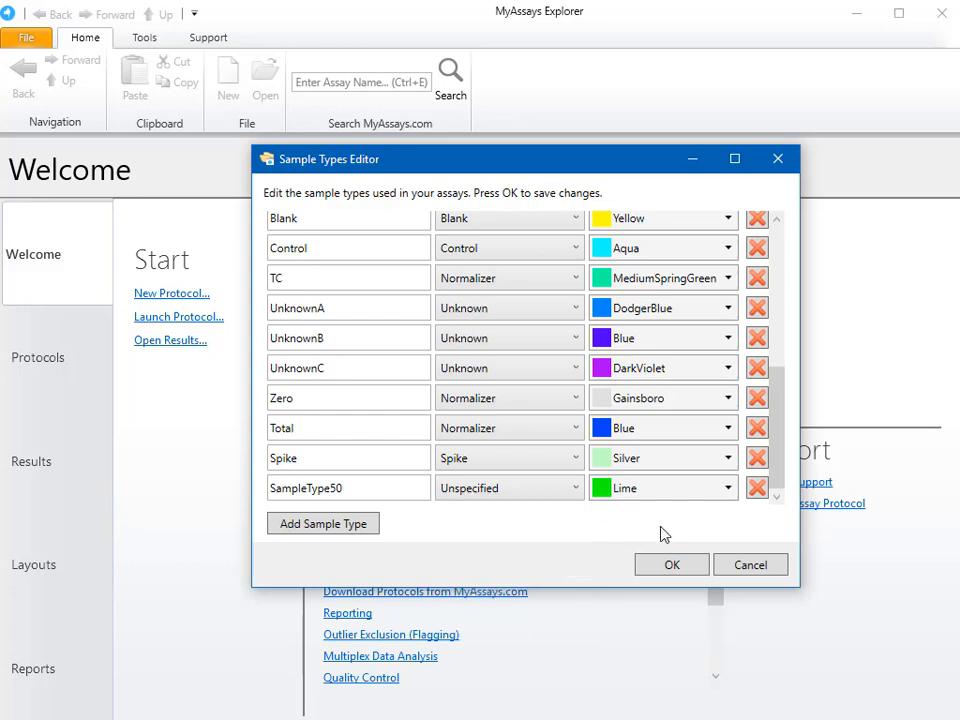
left_click(750, 565)
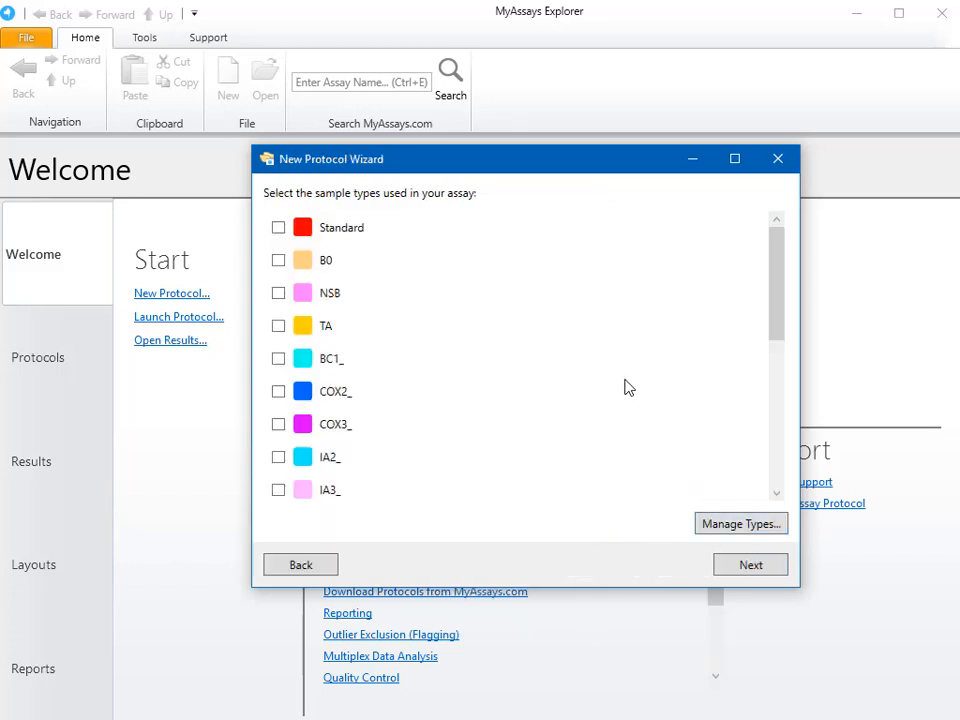
Keep only the Unknown sample type selected for the assay and continue to the sample layouts
scroll(620, 383, "down", 1)
scroll(620, 383, "down", 1)
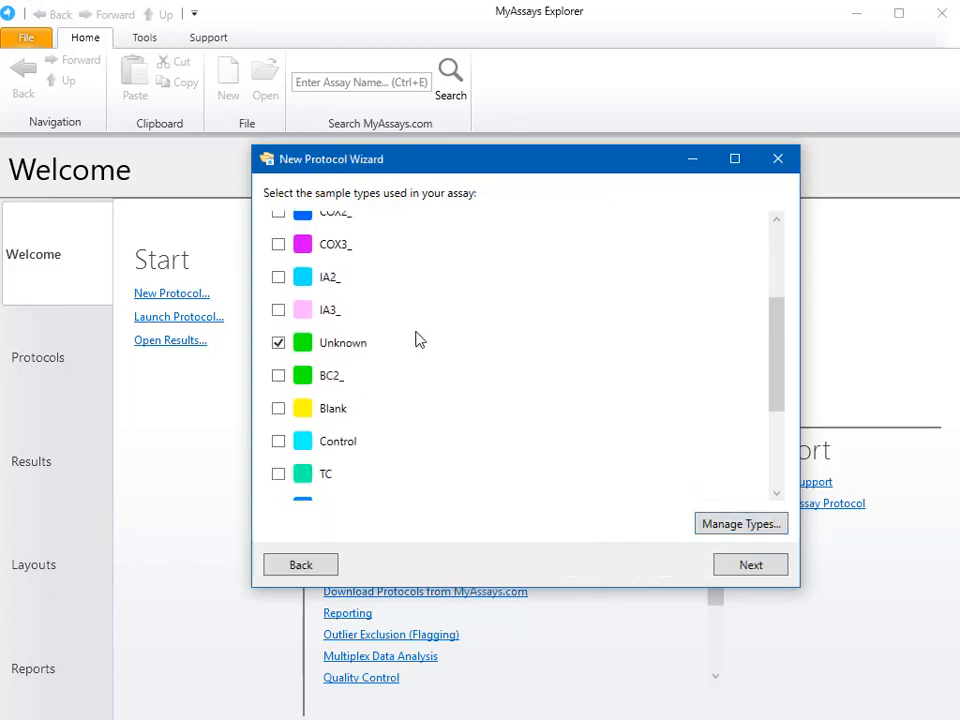
left_click_drag(356, 362, 414, 372)
left_click(747, 568)
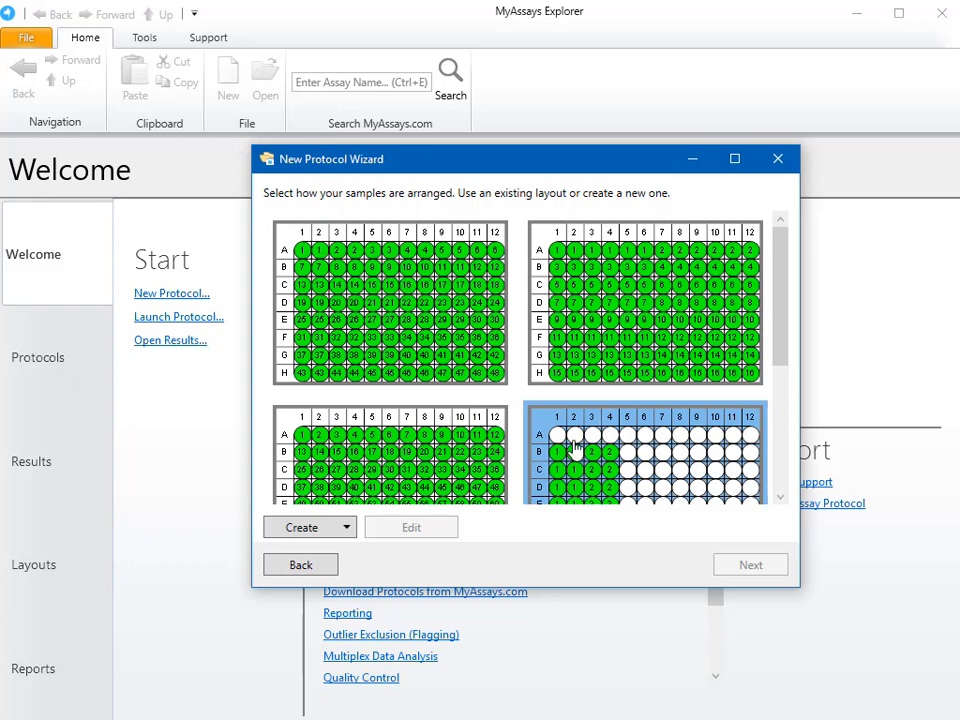
left_click(345, 537)
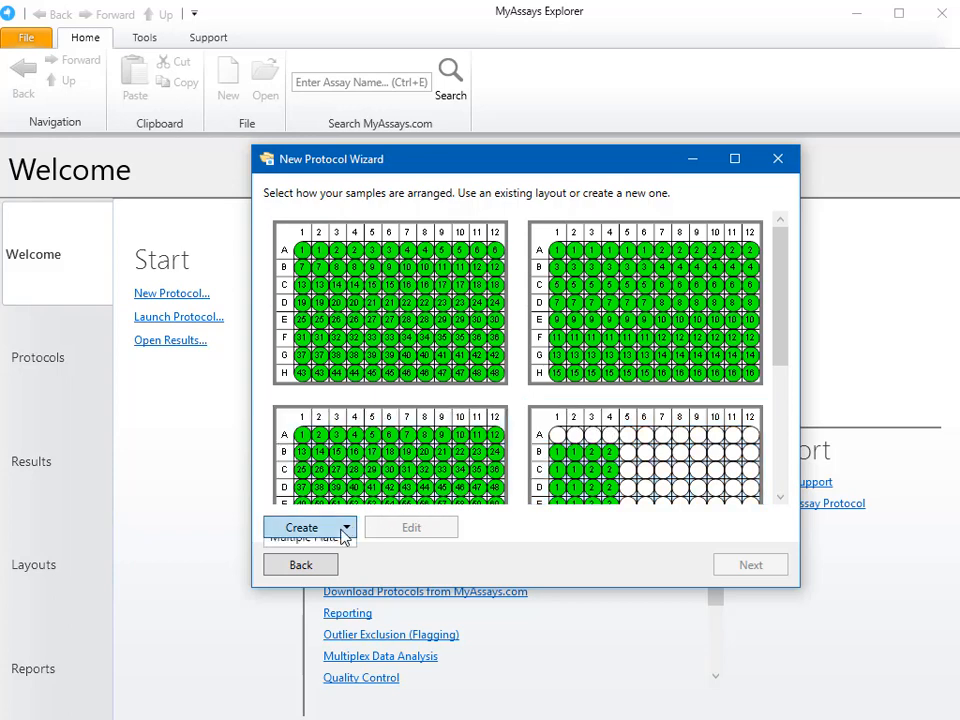
left_click(337, 553)
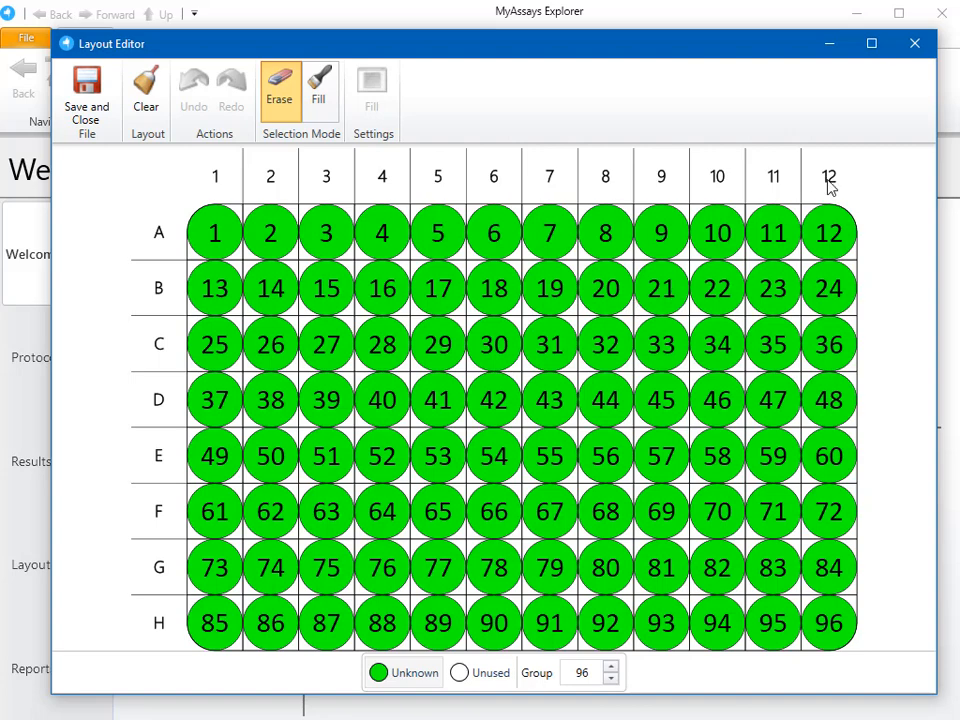
left_click(915, 44)
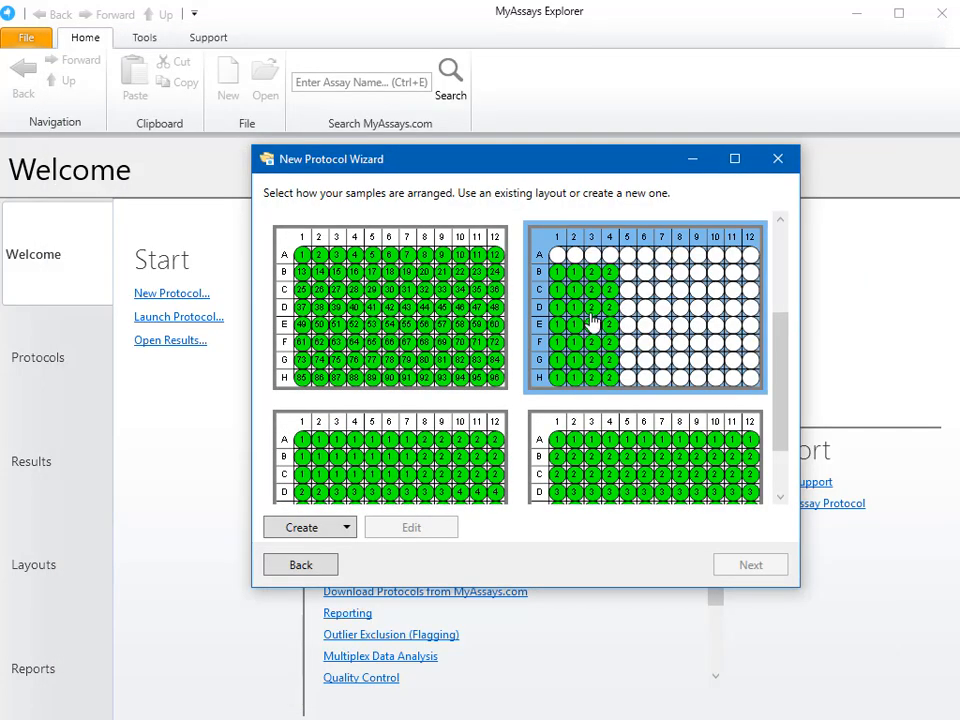
Use the existing layout with unknowns numbered 1 to 96 row by row, and accept the measurement data and layout review
left_click(436, 322)
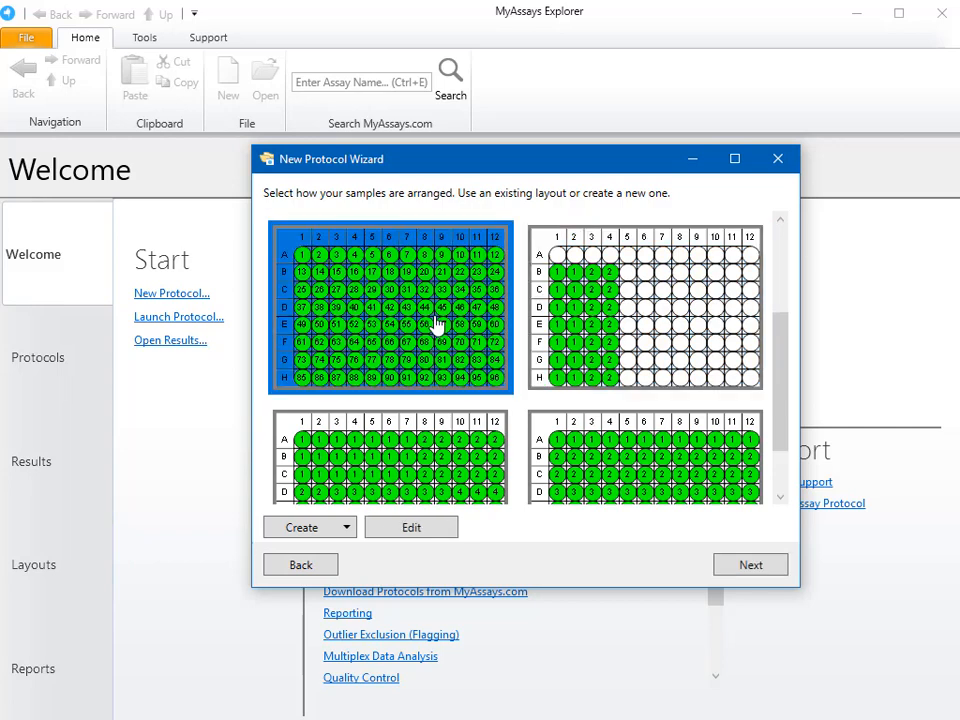
left_click(778, 568)
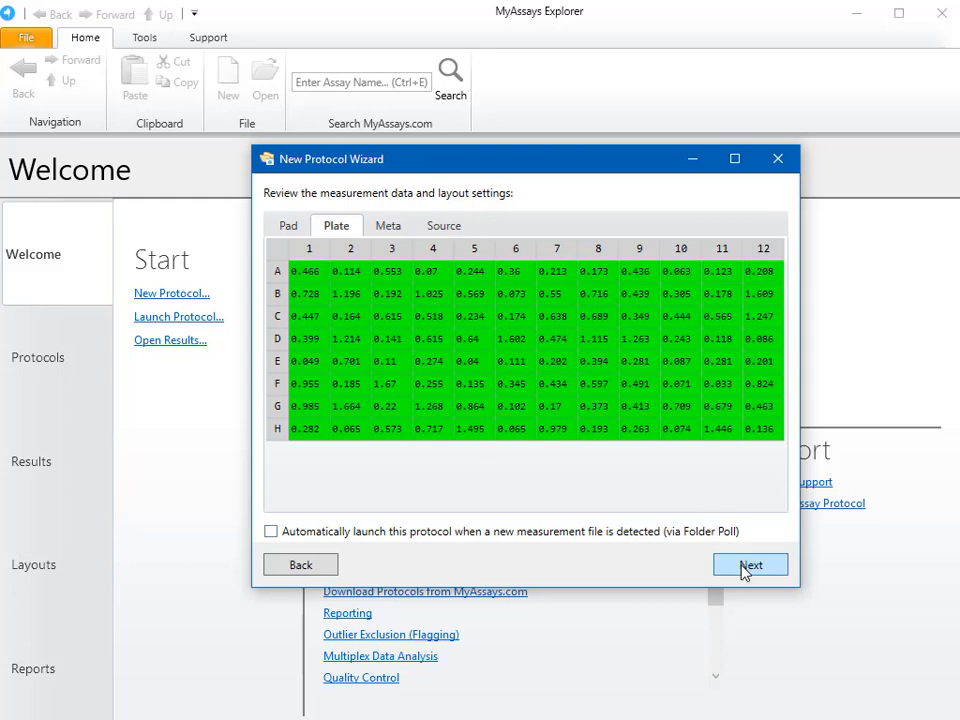
left_click(748, 566)
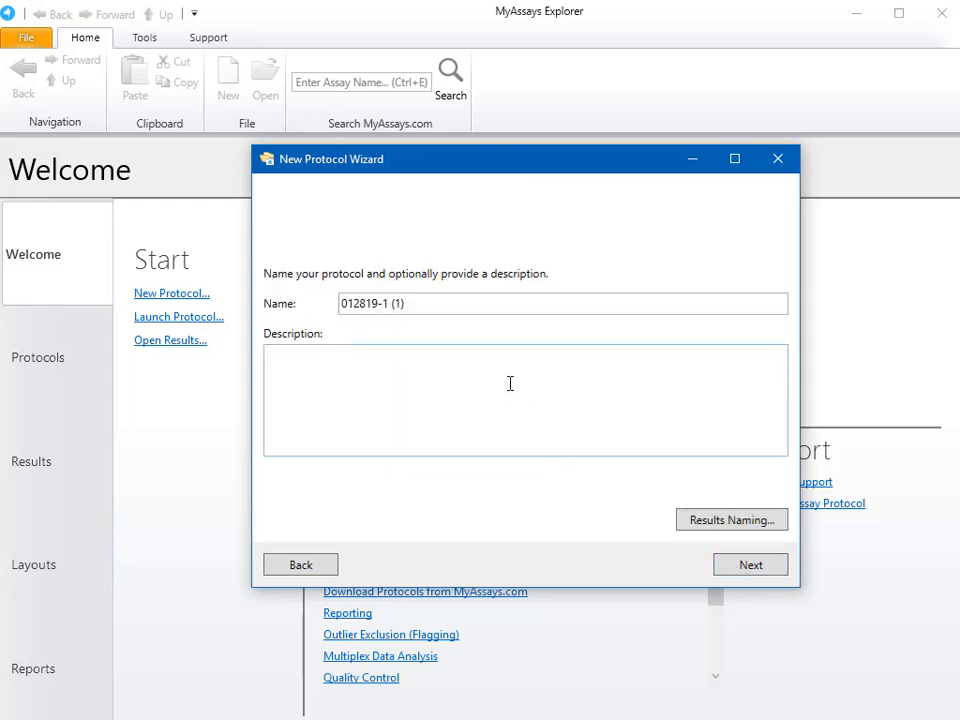
Name the new protocol Heatmap
key("ctrl+a")
type("H")
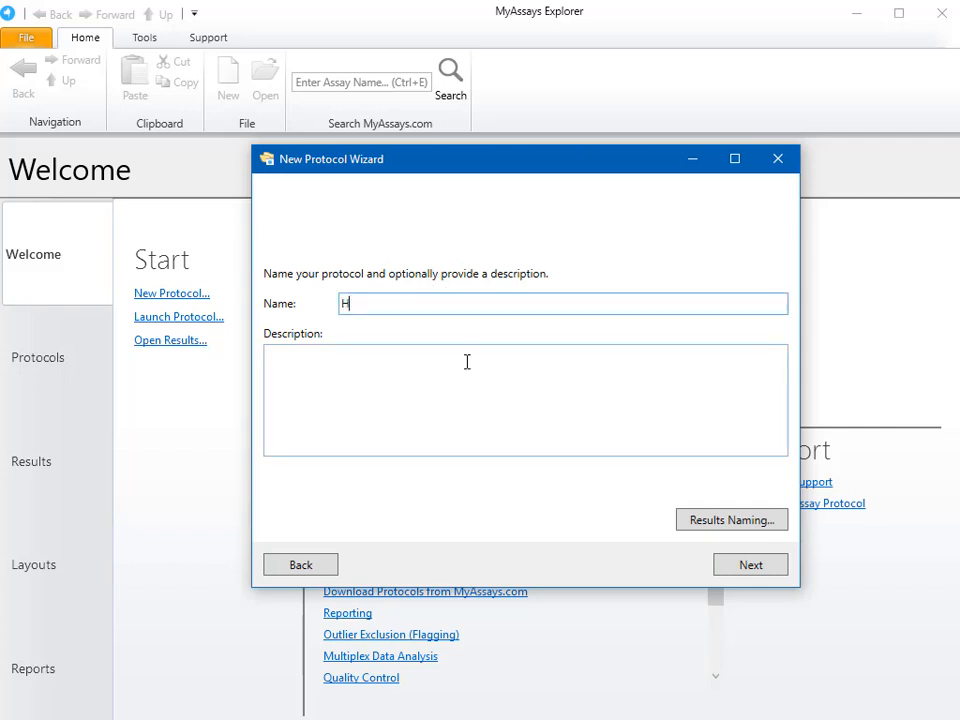
type("eatmap")
Examine the custom results naming options and filename macros, and keep the default destination for results files
left_click(719, 526)
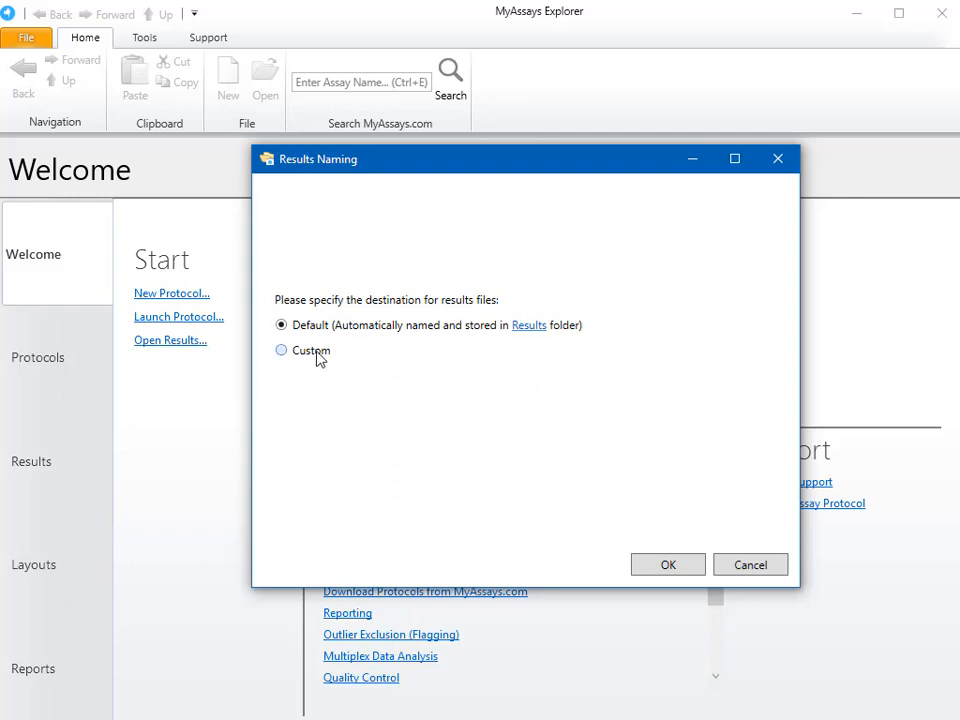
left_click(282, 351)
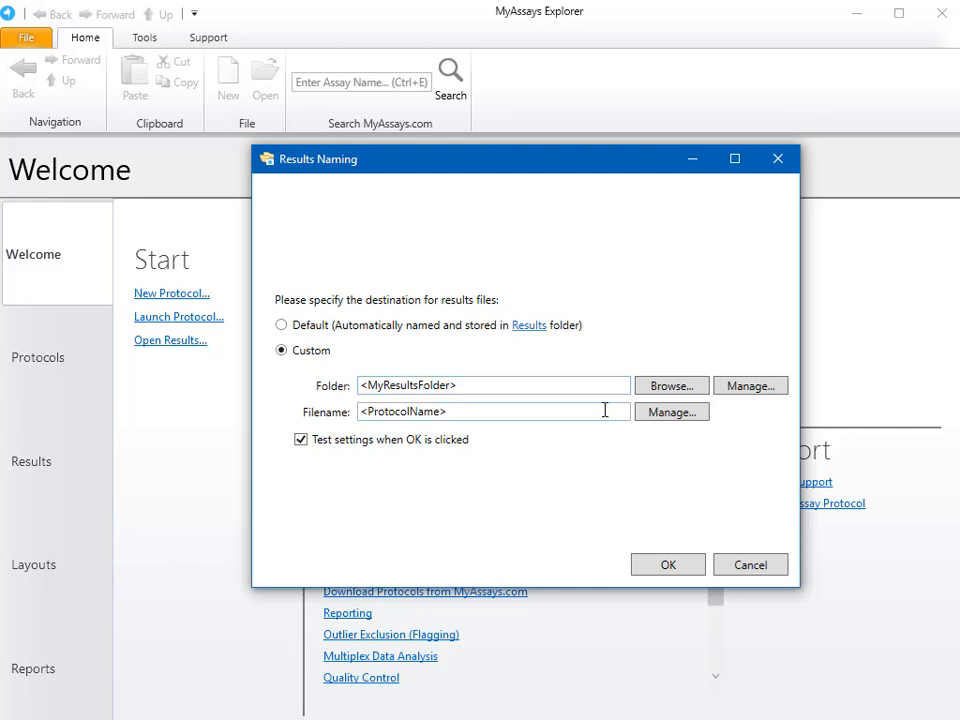
left_click(662, 419)
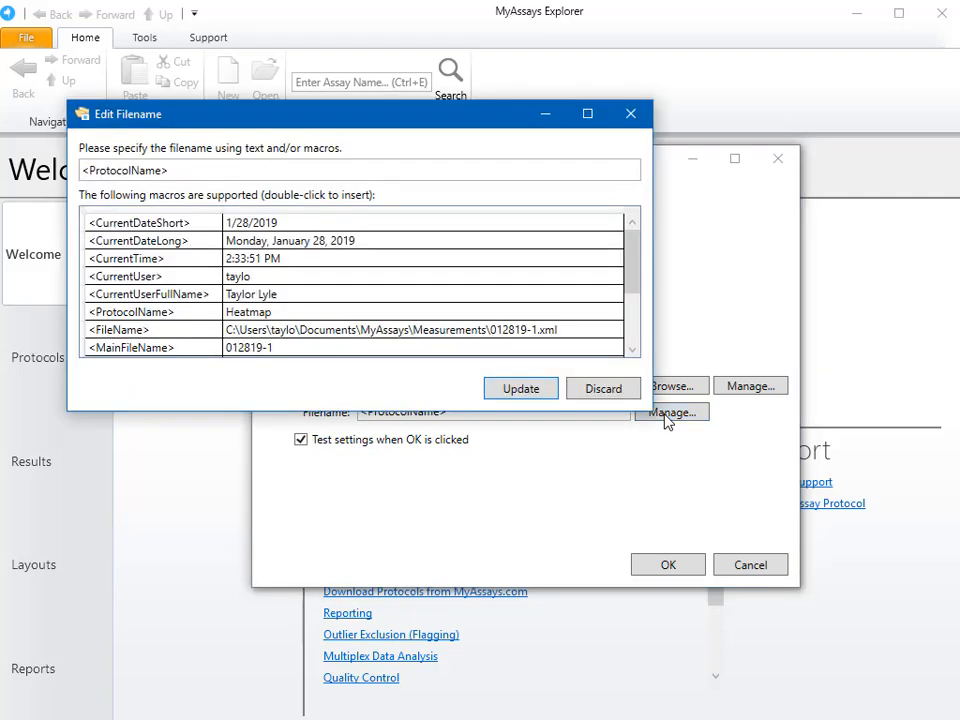
left_click(628, 114)
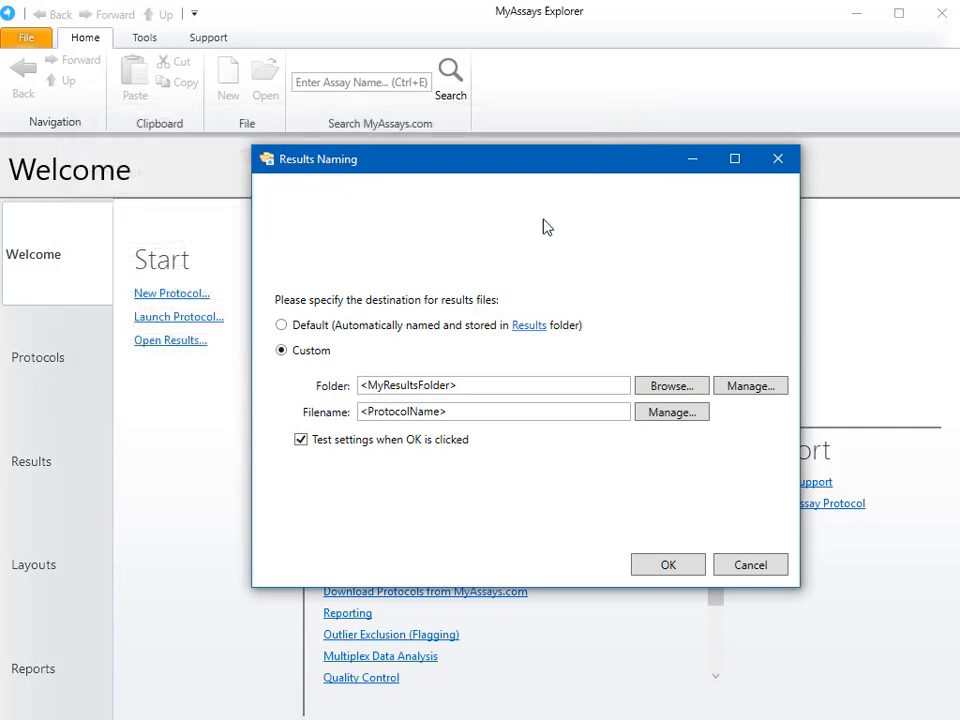
left_click(281, 326)
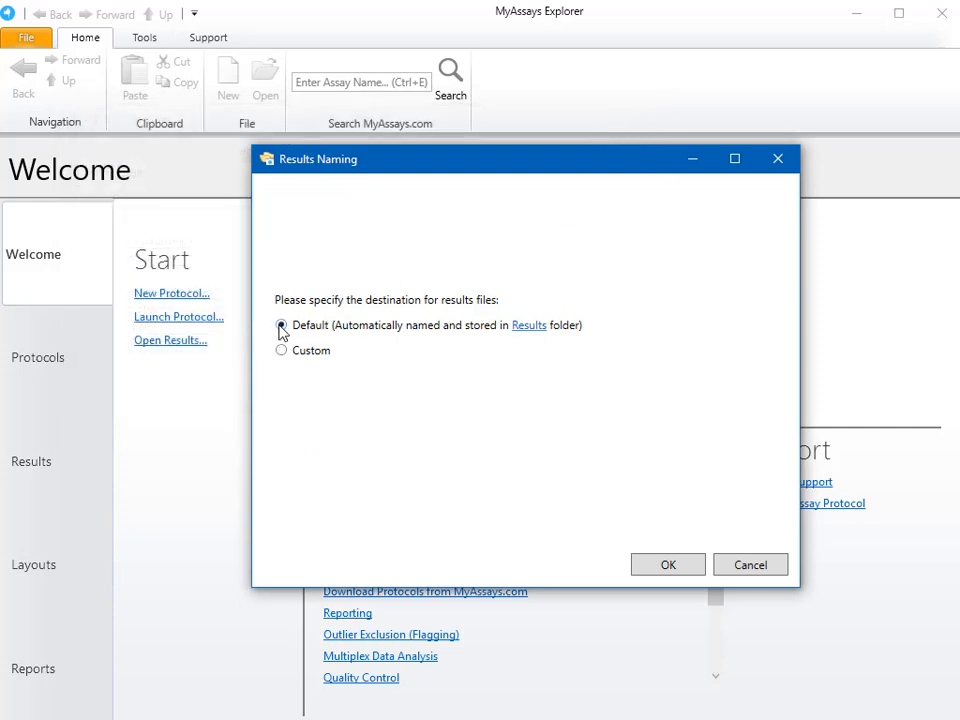
left_click(668, 565)
Accept the configuration summary to create the Heatmap protocol and launch it
left_click(748, 570)
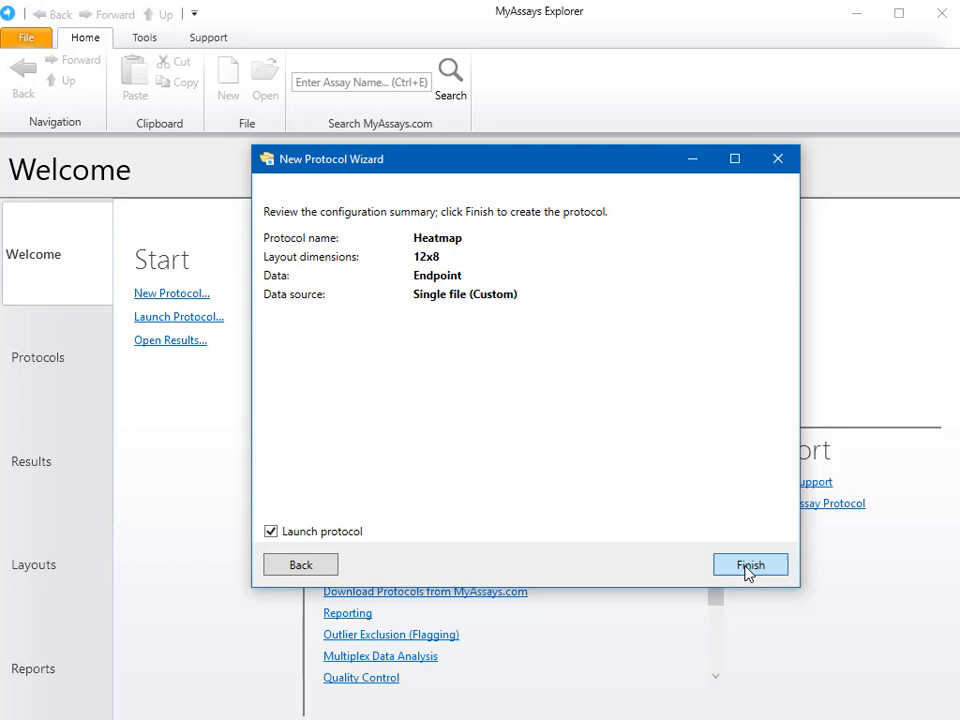
left_click(748, 568)
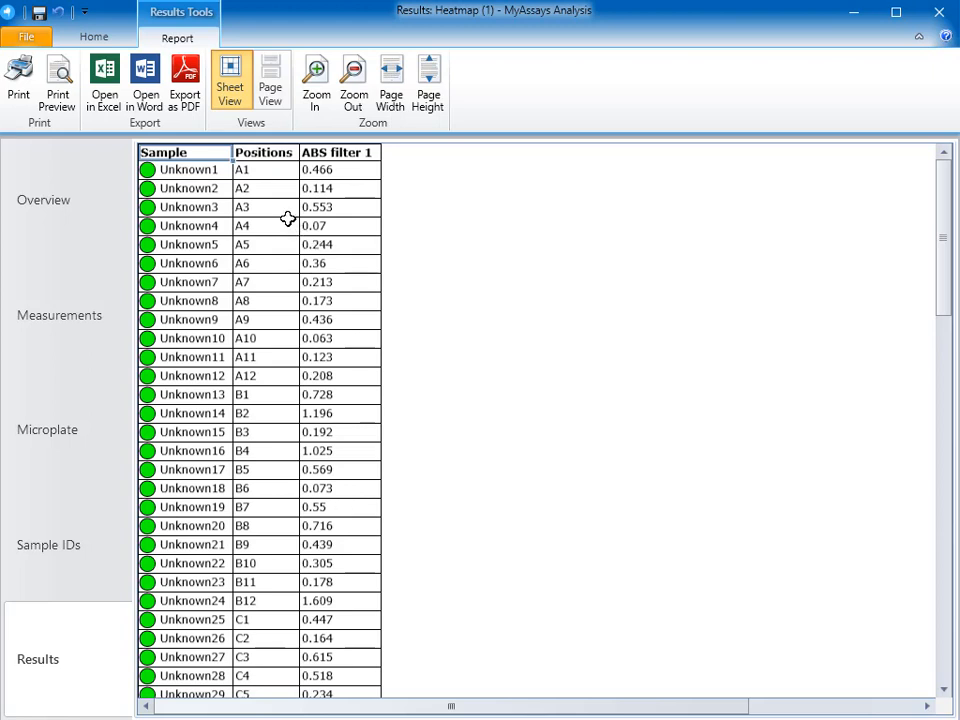
Add a Matrix View element to the report in the assay properties
left_click(104, 40)
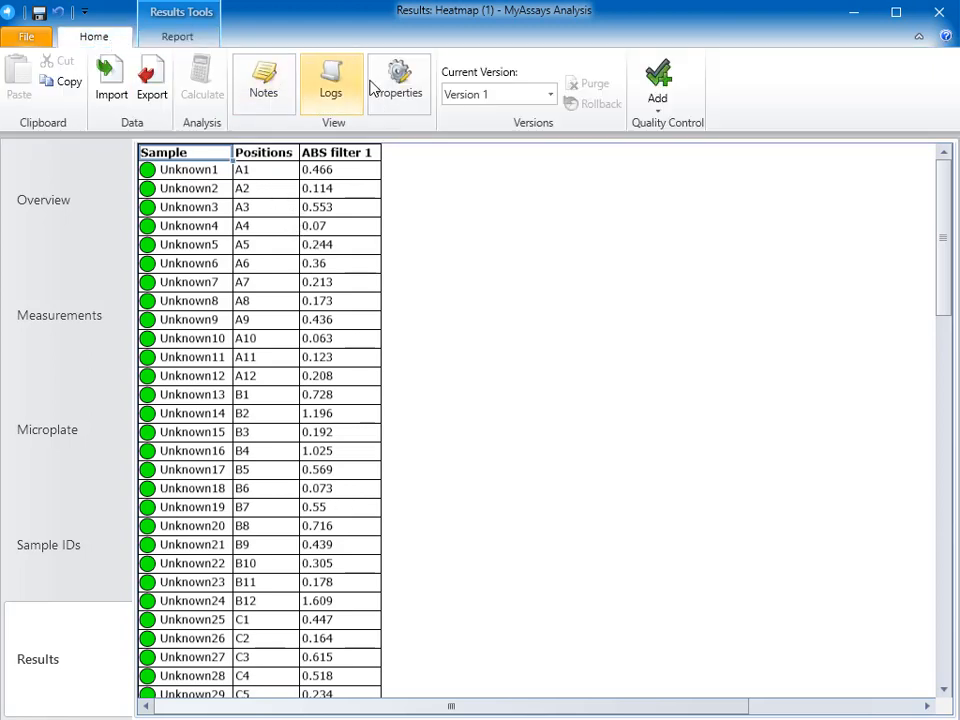
left_click(402, 94)
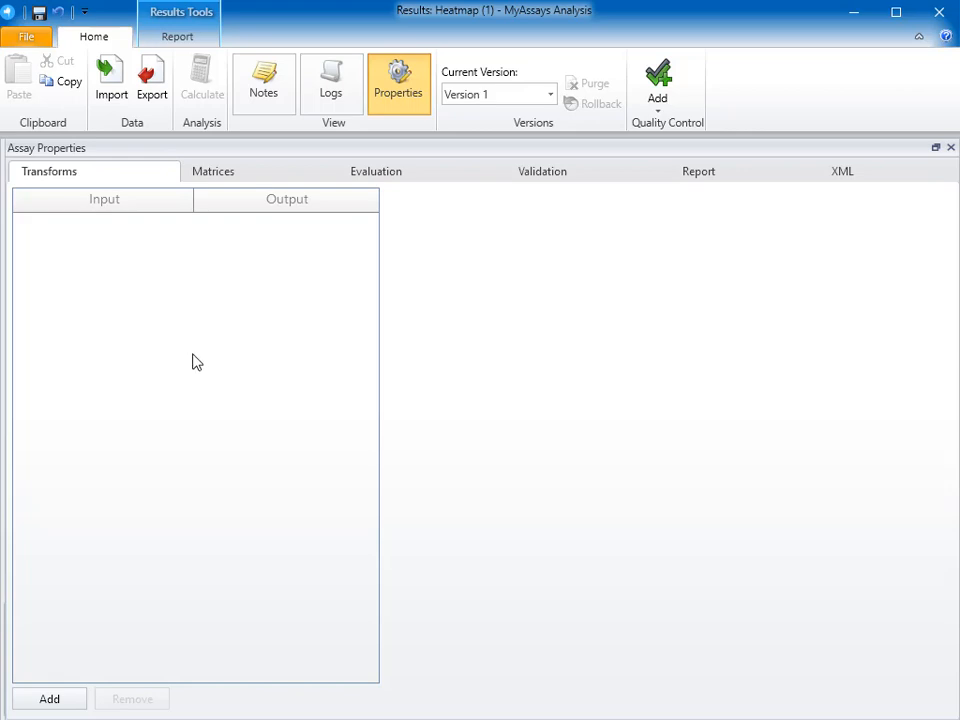
left_click(688, 178)
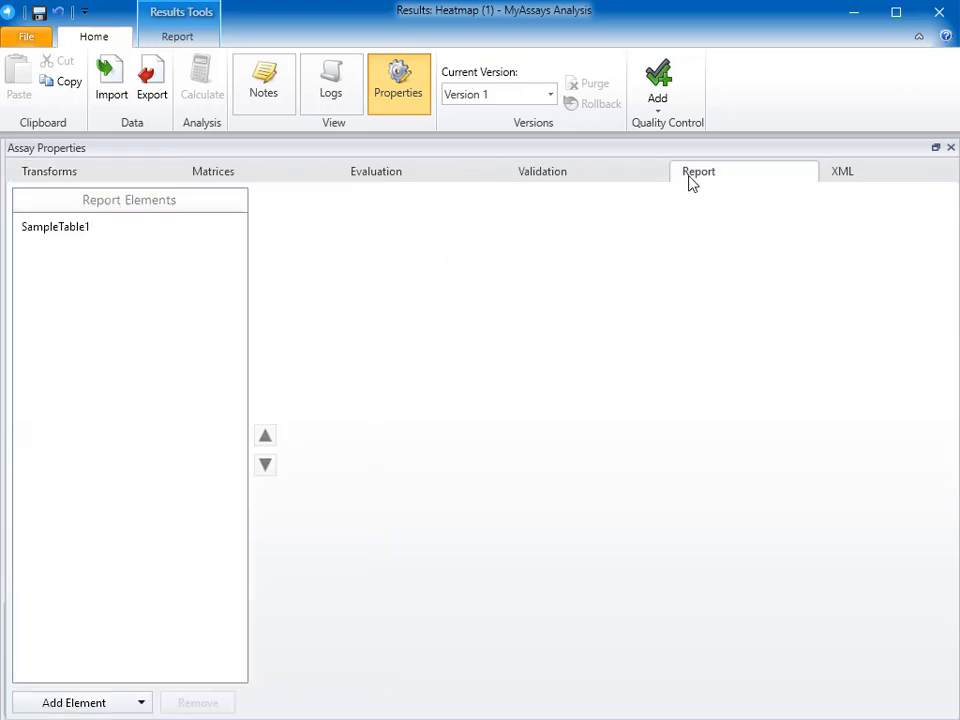
left_click(138, 703)
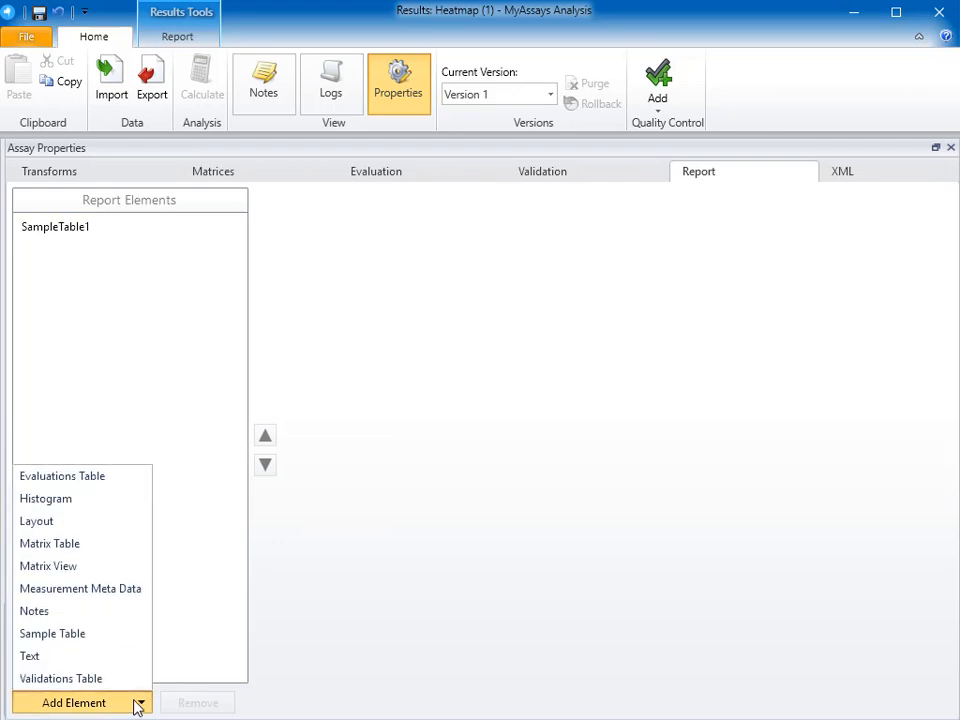
left_click(112, 570)
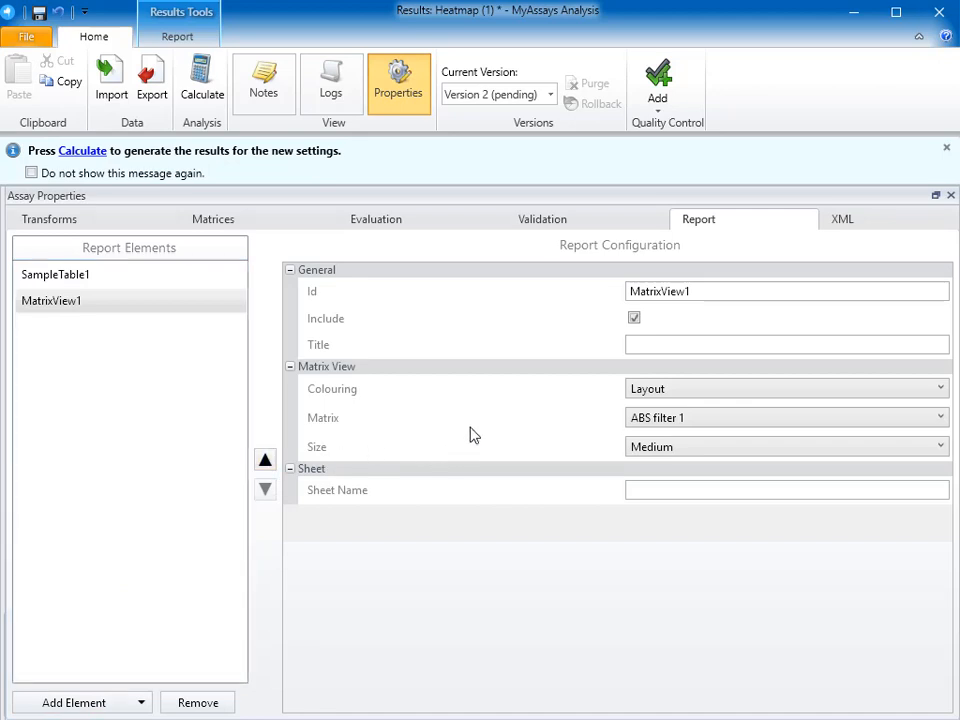
Set the matrix view's colouring to Heatmap and its size to Small, and move it above the sample table
left_click(651, 392)
left_click(639, 432)
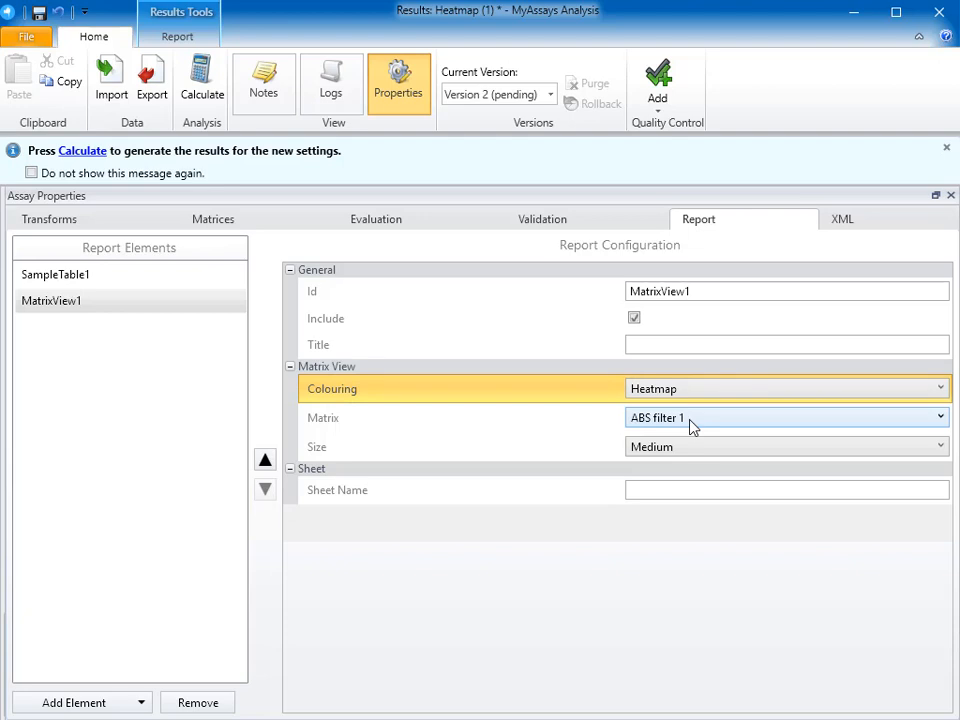
left_click(690, 452)
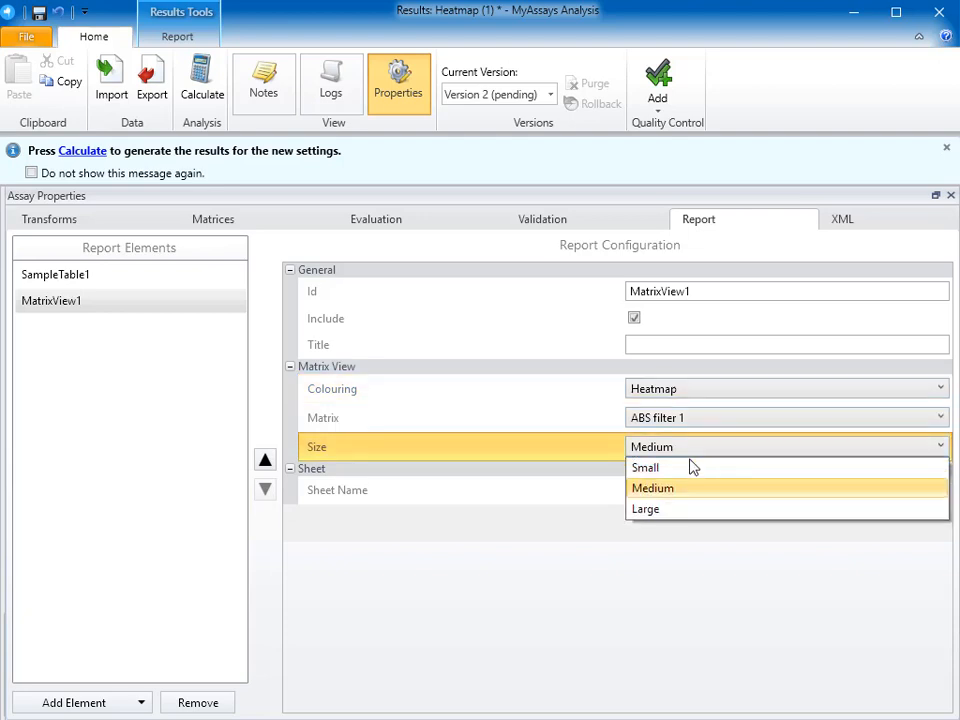
left_click(688, 470)
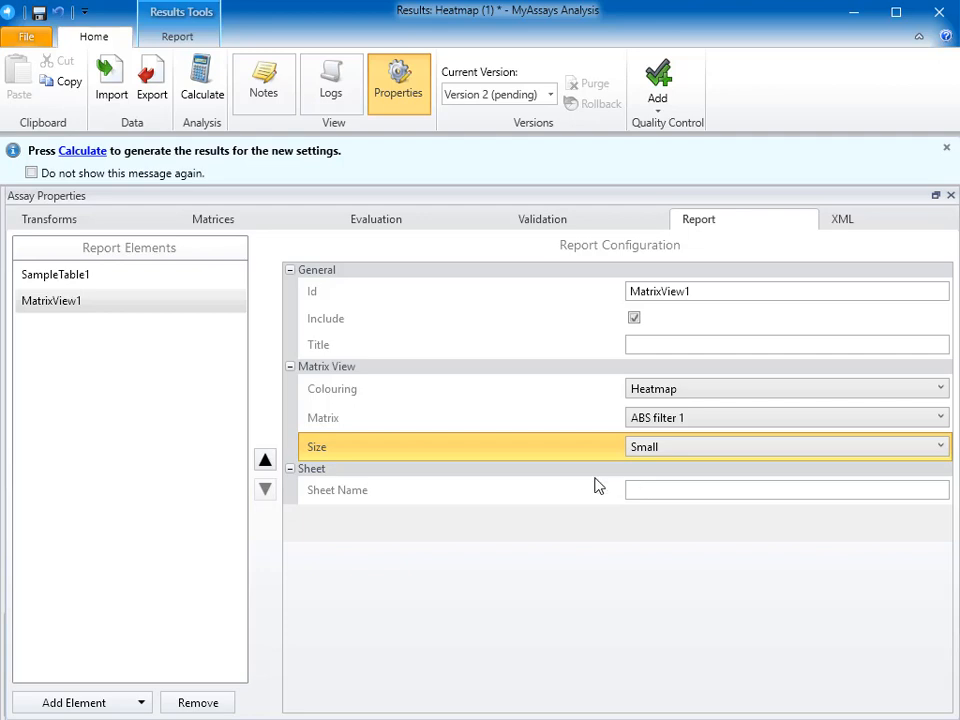
left_click(265, 461)
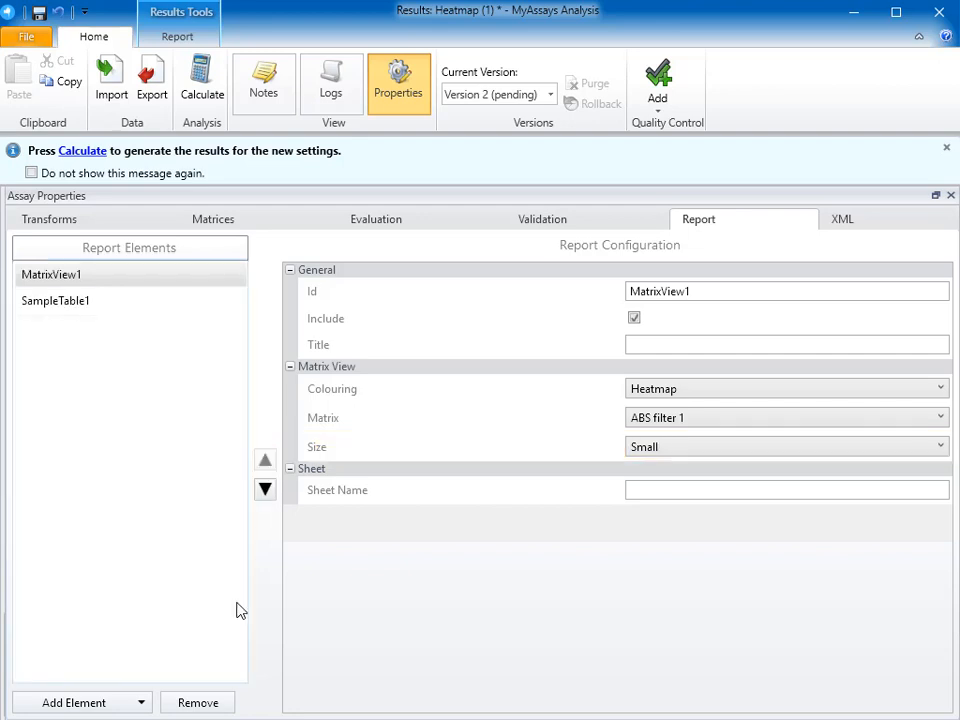
Recalculate the results with the new report settings and save them
left_click(197, 95)
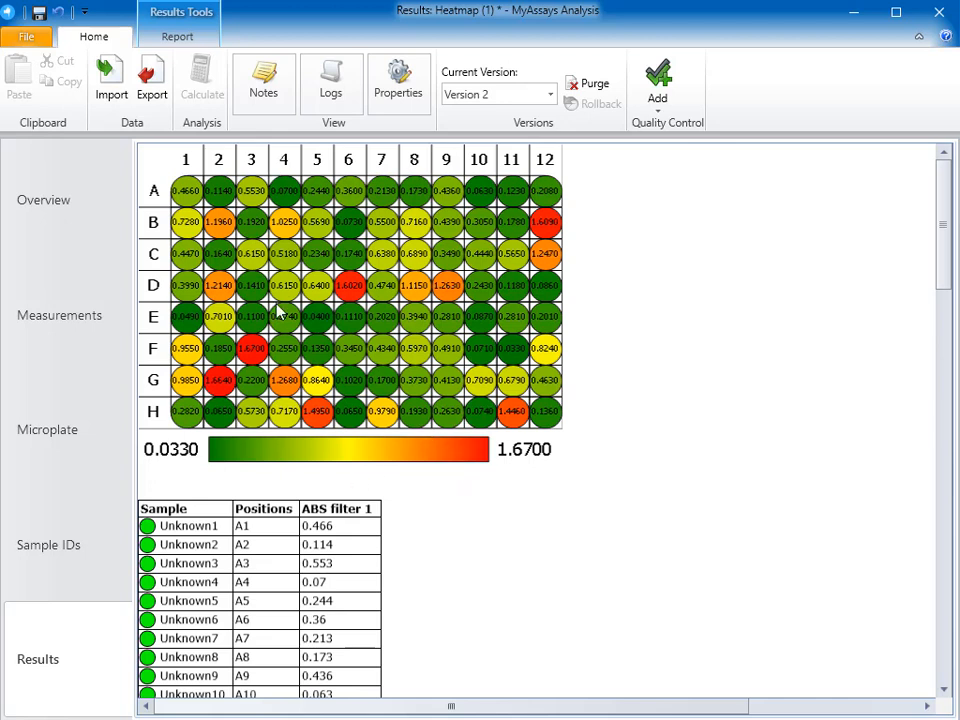
left_click(38, 13)
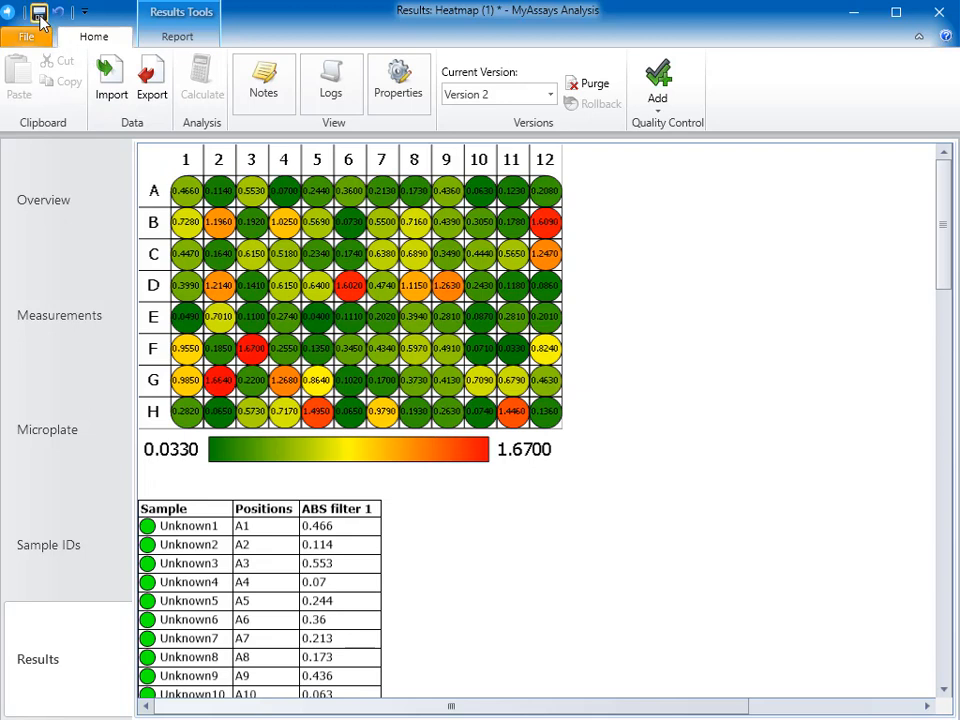